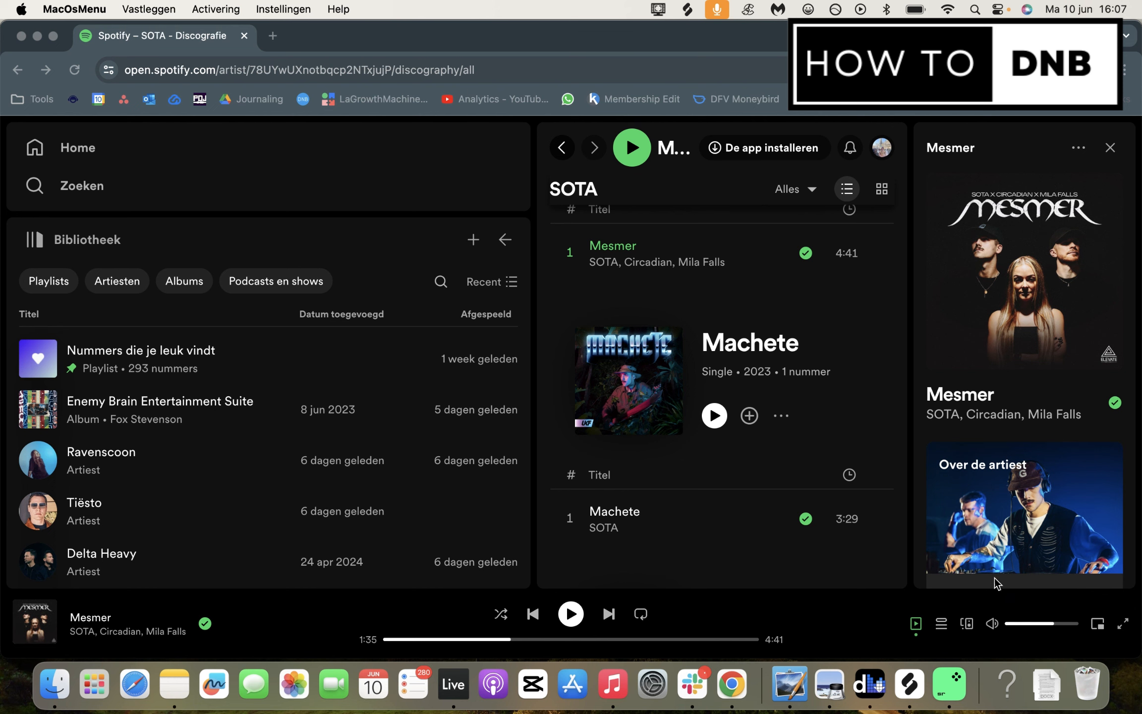
# Play a few seconds of the track "Mesmer" by SOTA, Circadian and Mila Falls as a reference and pause it.
pyautogui.scroll(5, 723, 471)
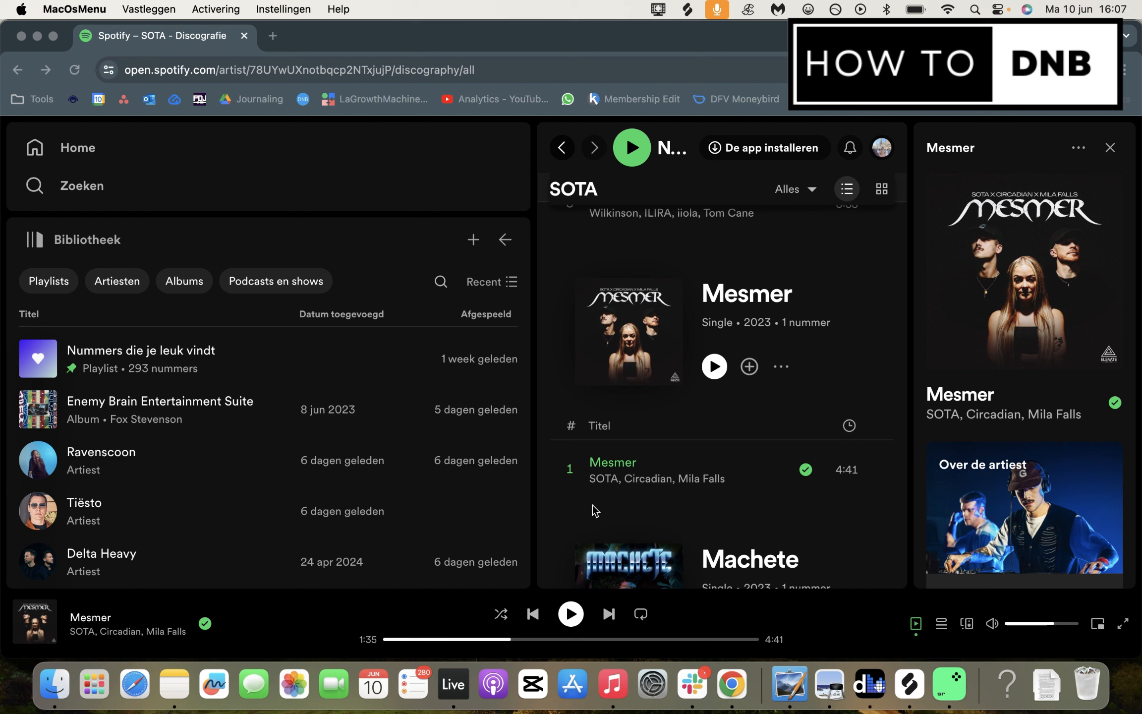
pyautogui.click(497, 647)
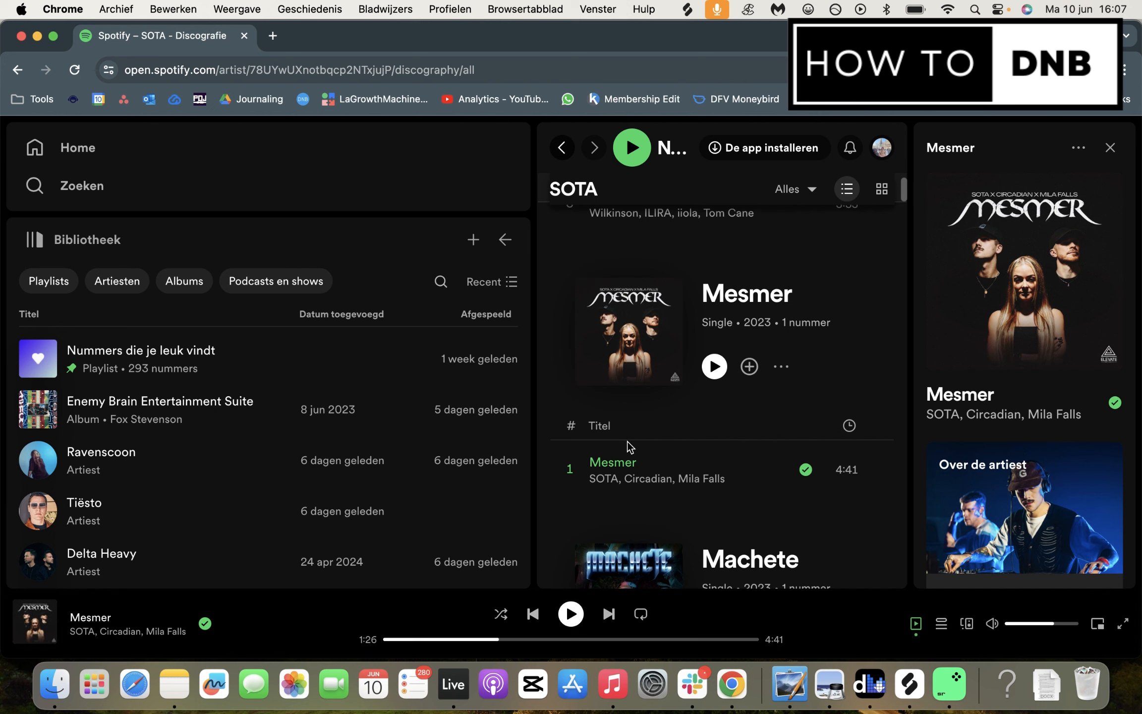
pyautogui.press('space')
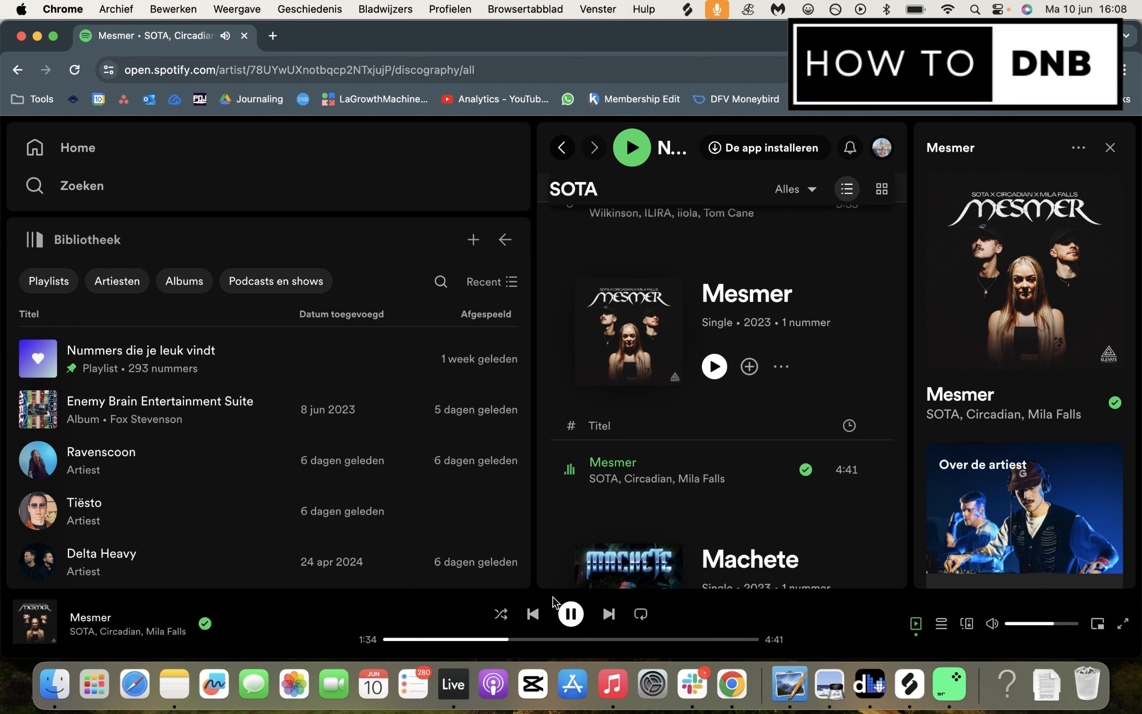
pyautogui.press('space')
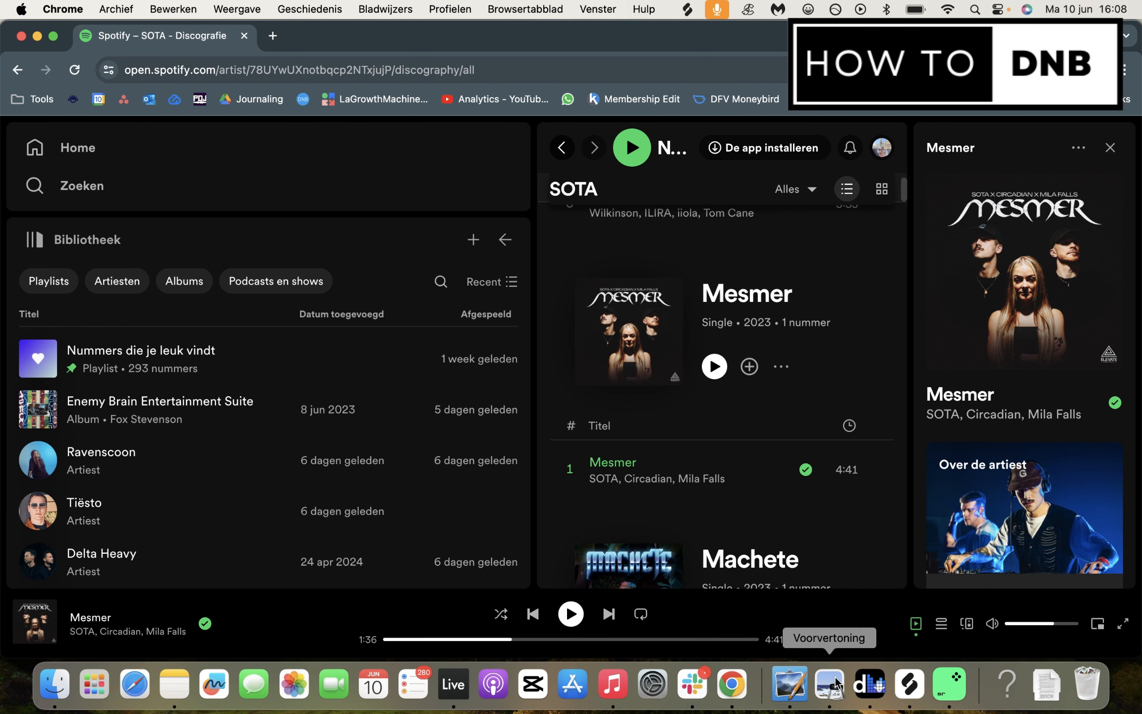
# Switch to Ableton Live and inspect the "HowtoDNB - Acid Sota" preset in the first track's Serum, then close the plugin.
pyautogui.click(453, 684)
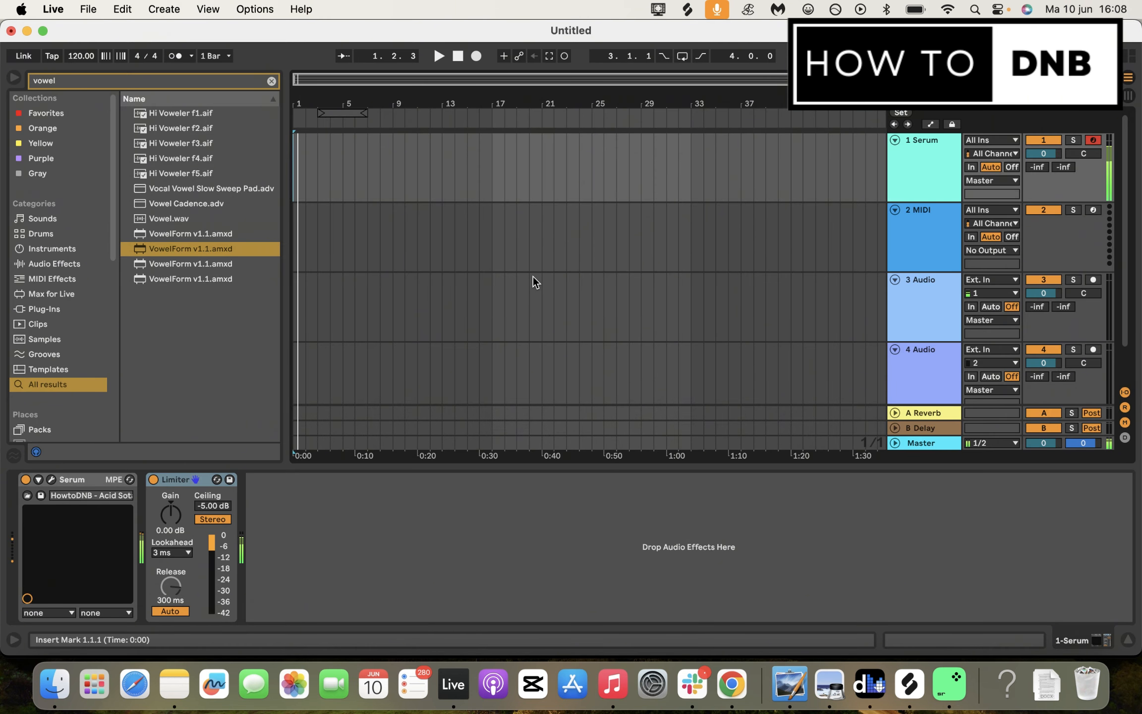
pyautogui.click(51, 479)
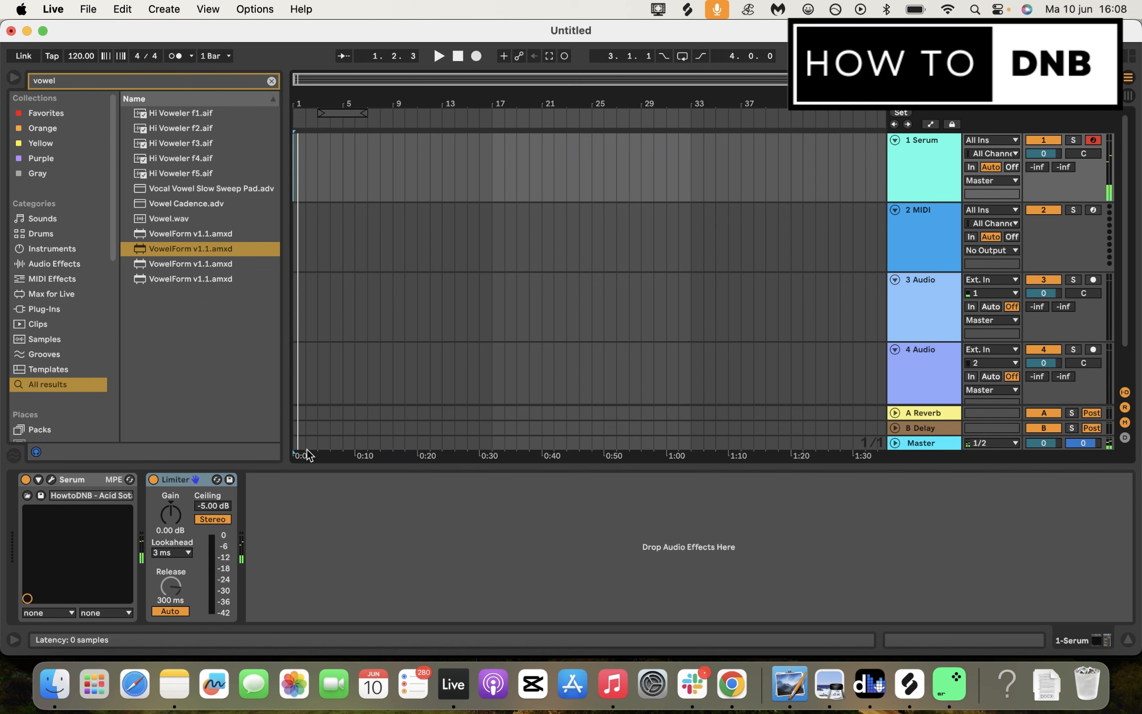
pyautogui.click(498, 544)
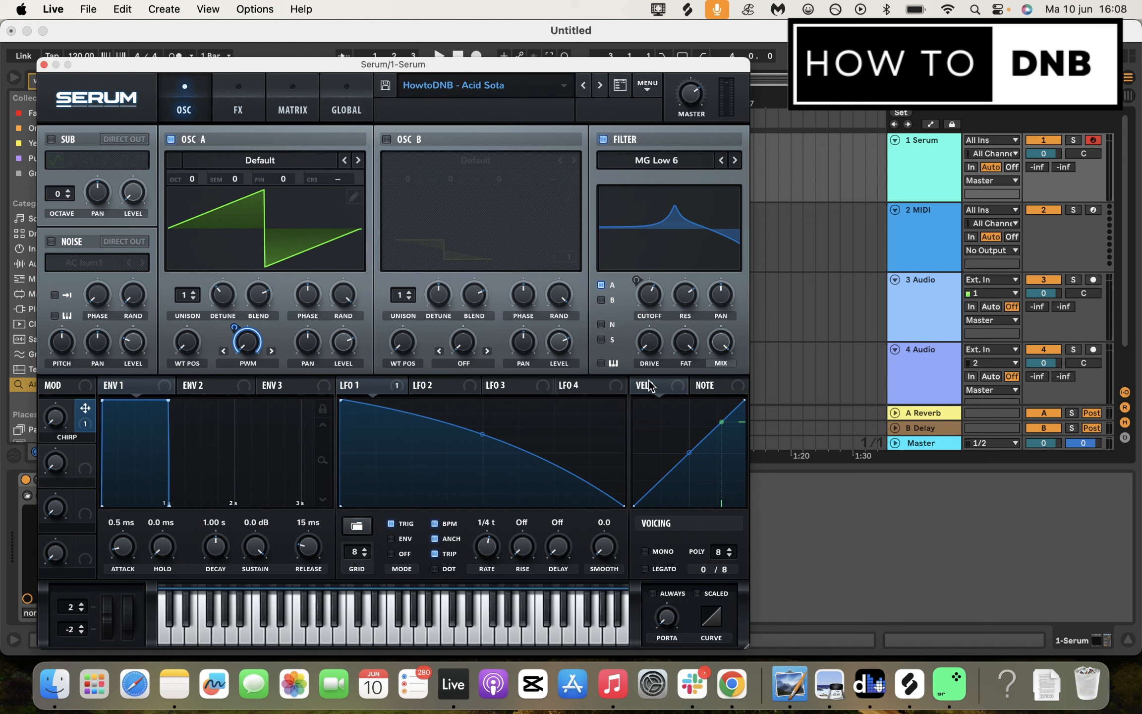
pyautogui.click(44, 64)
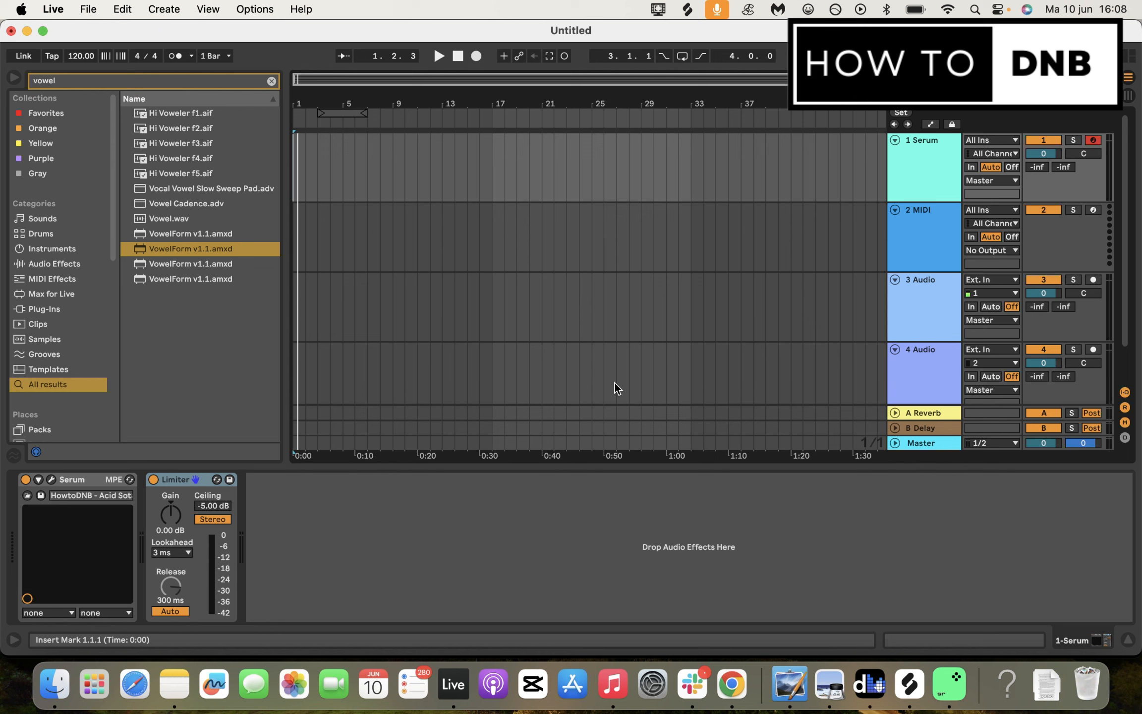
pyautogui.click(354, 207)
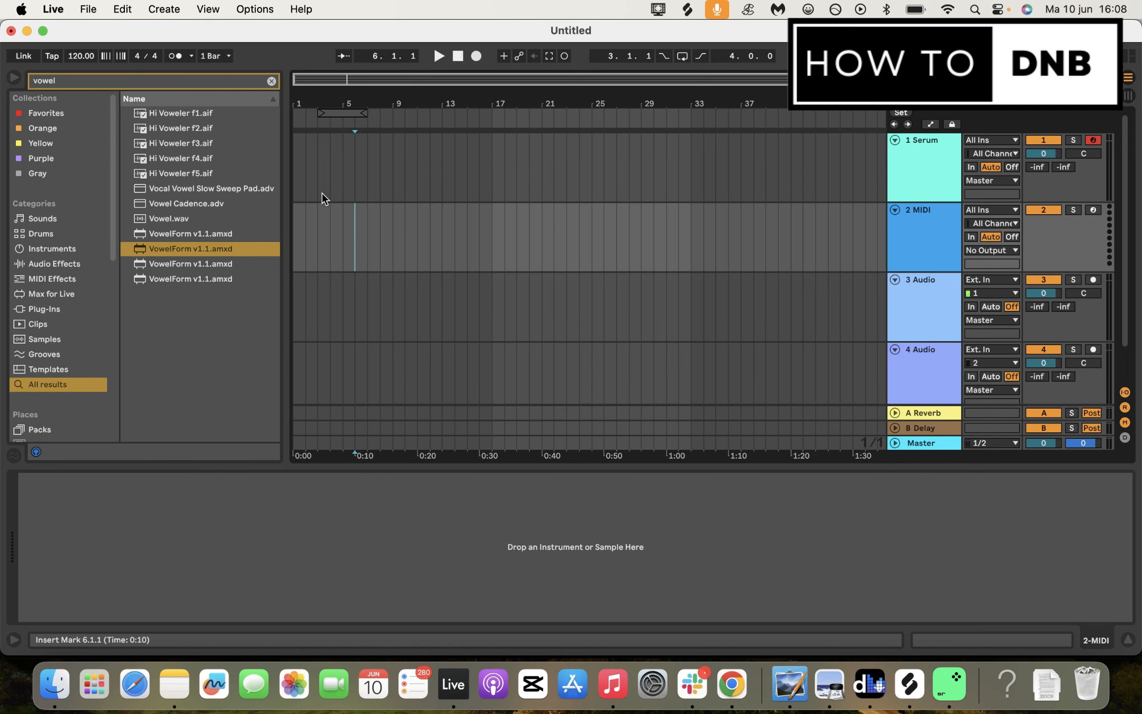
pyautogui.click(294, 177)
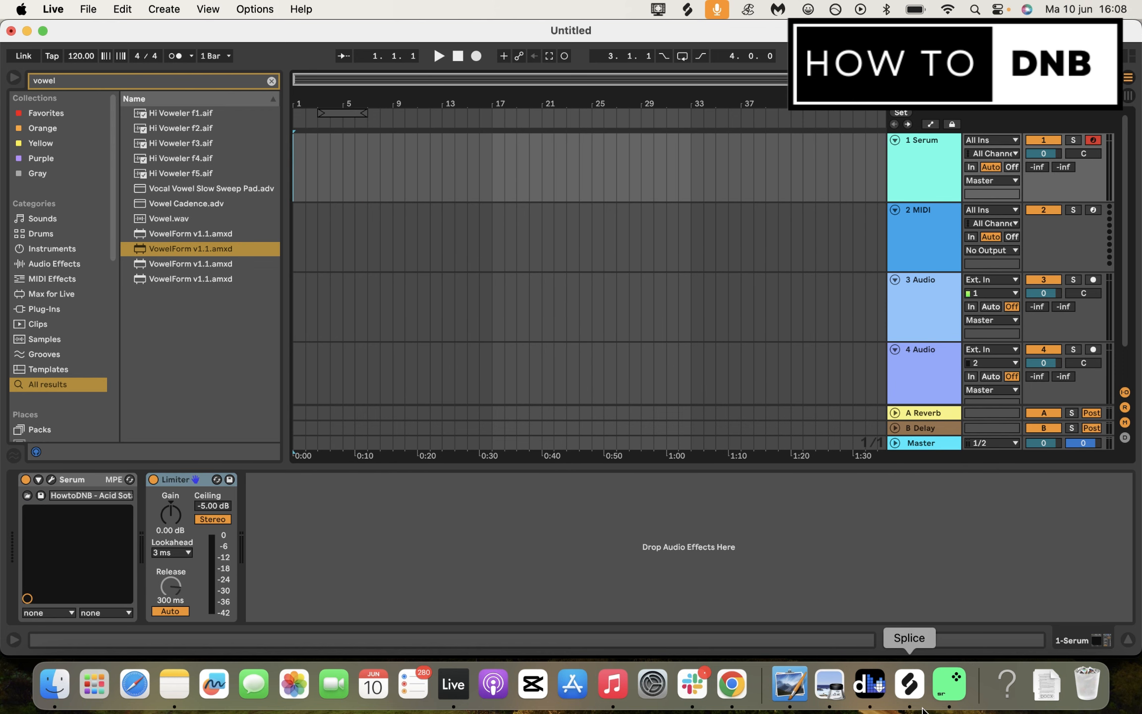
# Switch to Splice and preview several "acid stab" presets, including DS_T_bass_synth_frog_acid.fxp and FSS_SPTEV2_ACID_Starlight.fxp, then close it.
pyautogui.click(909, 684)
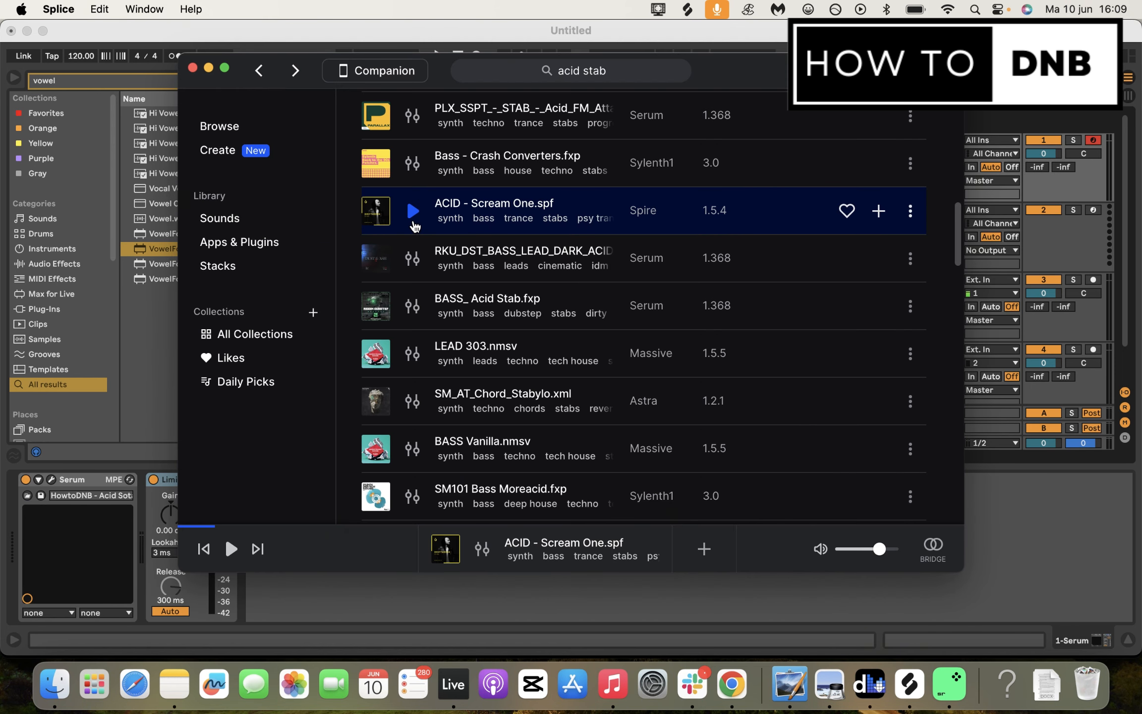
pyautogui.scroll(2, 414, 226)
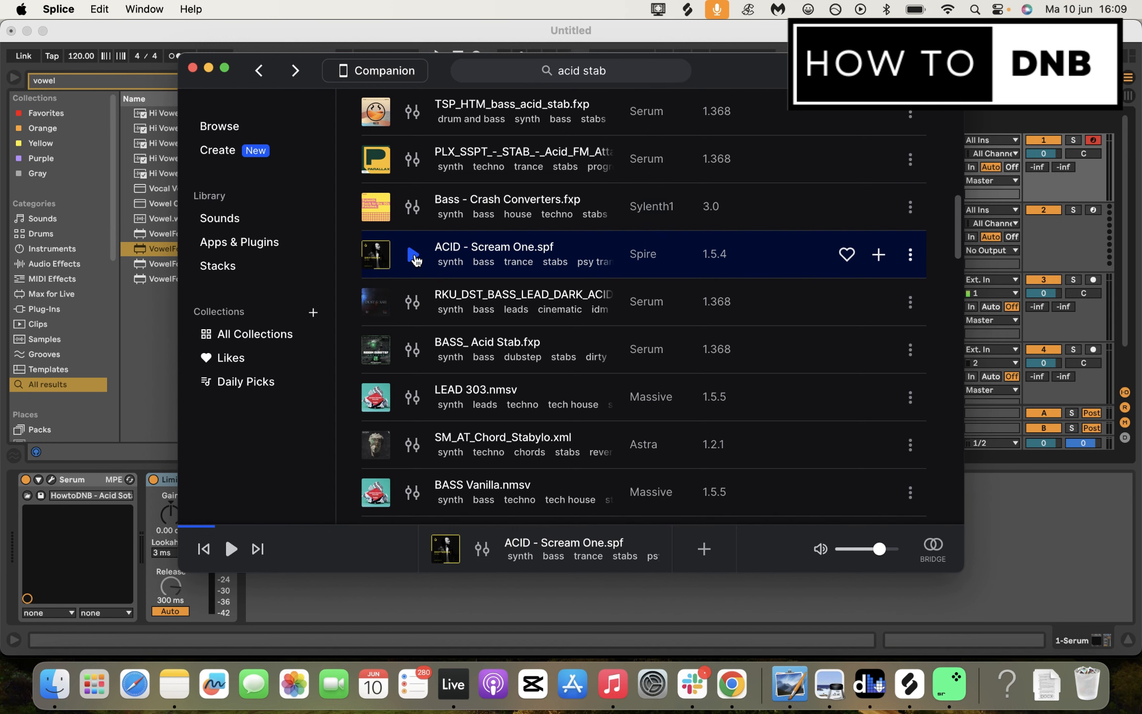
pyautogui.click(414, 255)
pyautogui.click(414, 257)
pyautogui.click(416, 380)
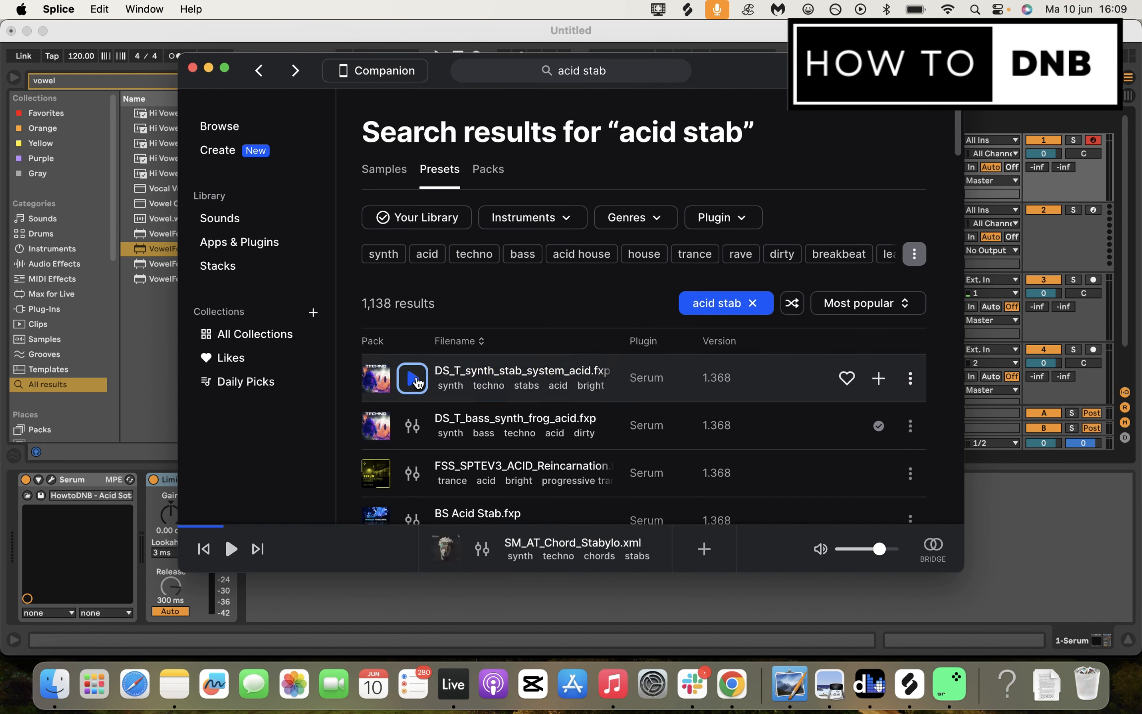
pyautogui.click(414, 425)
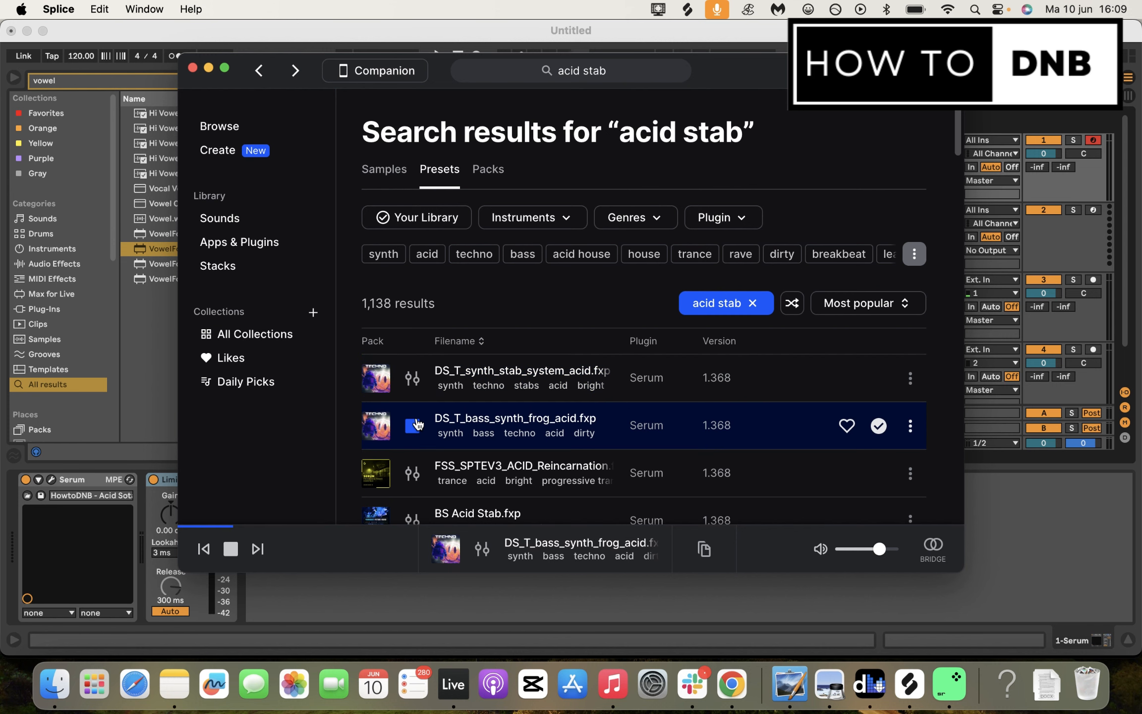
pyautogui.click(417, 424)
pyautogui.scroll(-3, 417, 427)
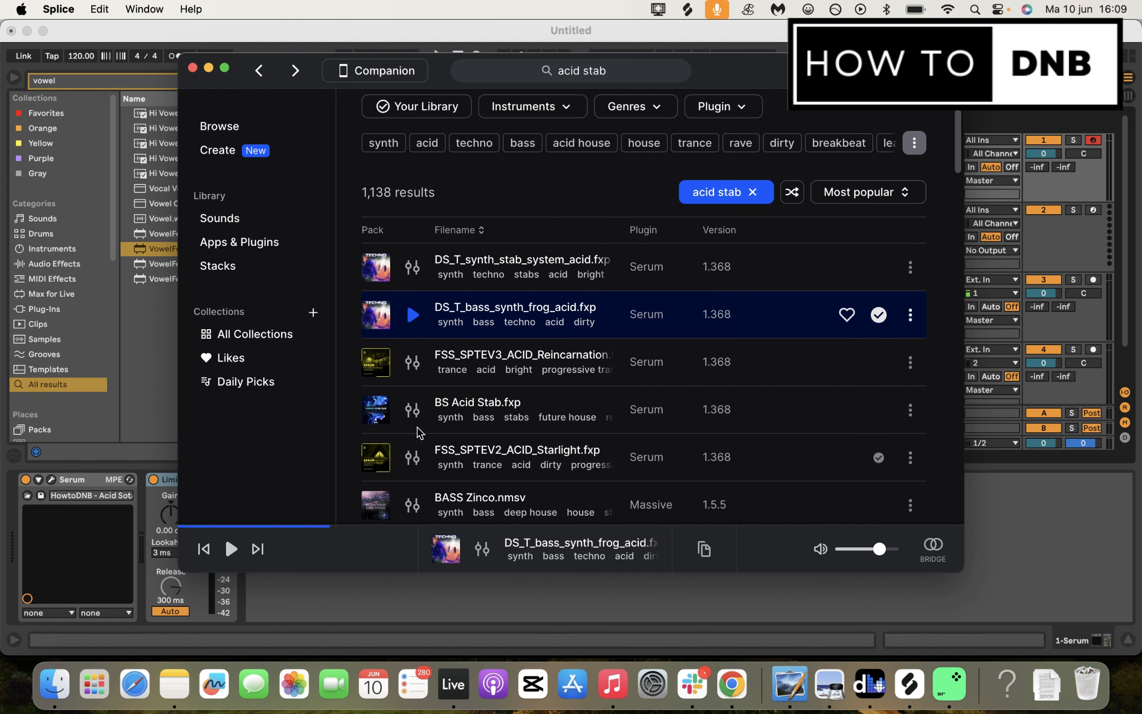
pyautogui.click(414, 410)
pyautogui.click(413, 457)
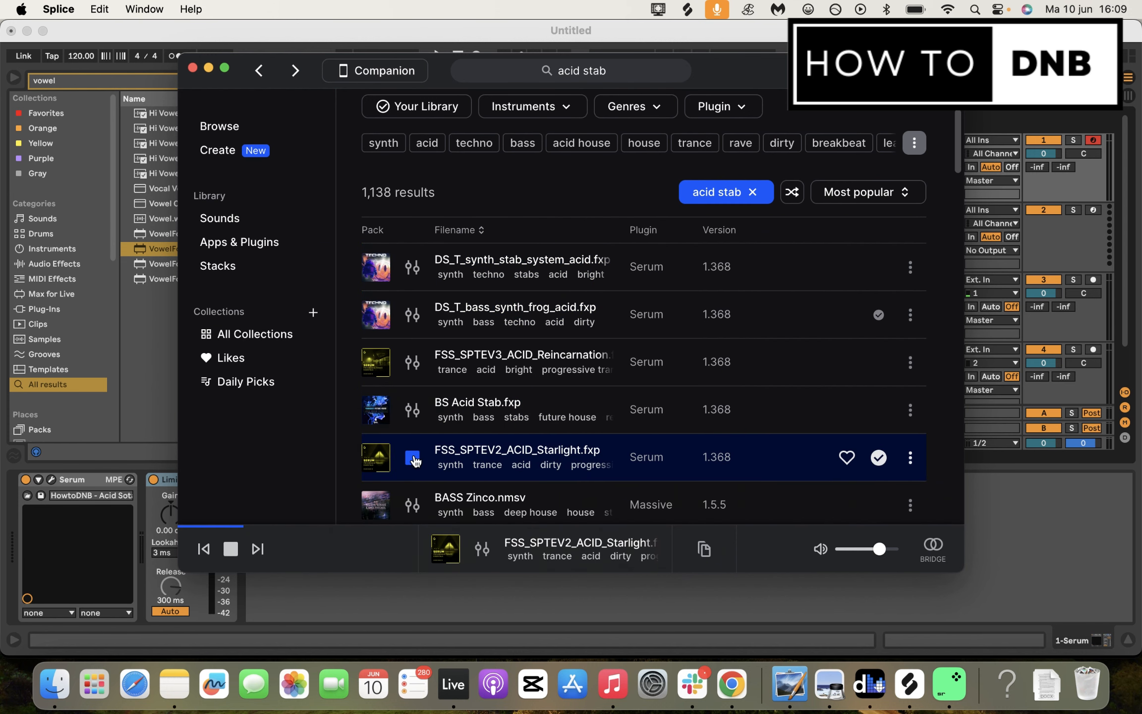
pyautogui.click(413, 458)
pyautogui.click(192, 68)
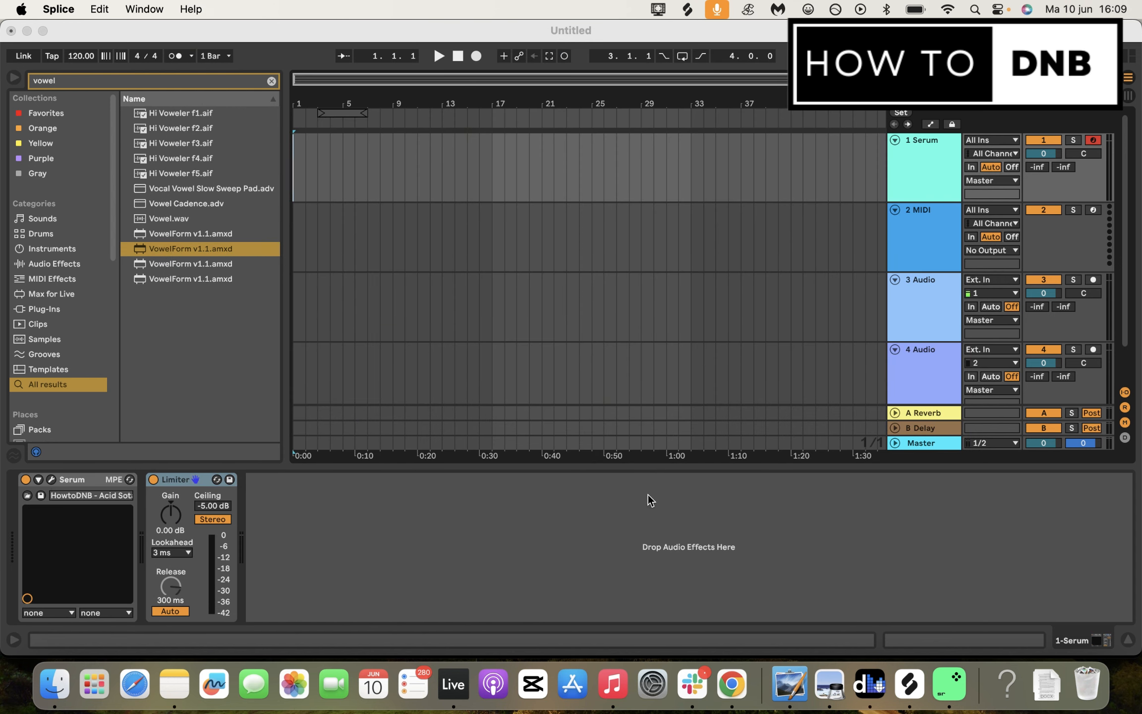
# Search the Ableton Live browser for "Serum" and load the Serum instrument onto the 2 MIDI track.
pyautogui.click(224, 82)
pyautogui.write('Se')
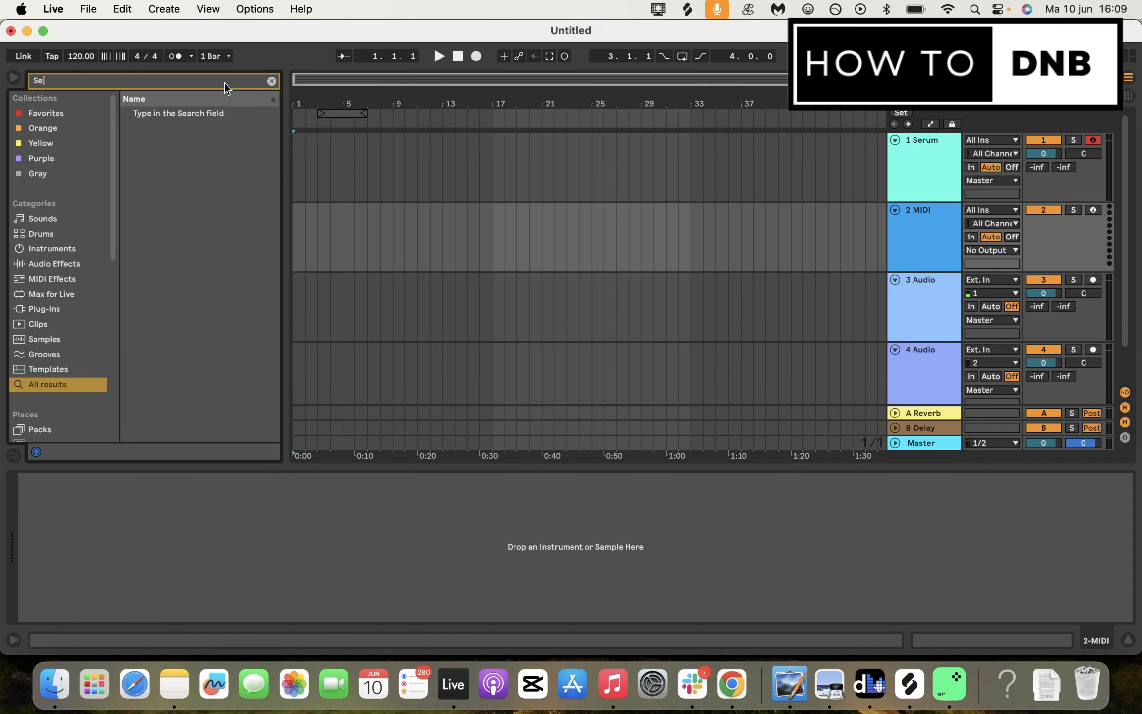
pyautogui.write('rum')
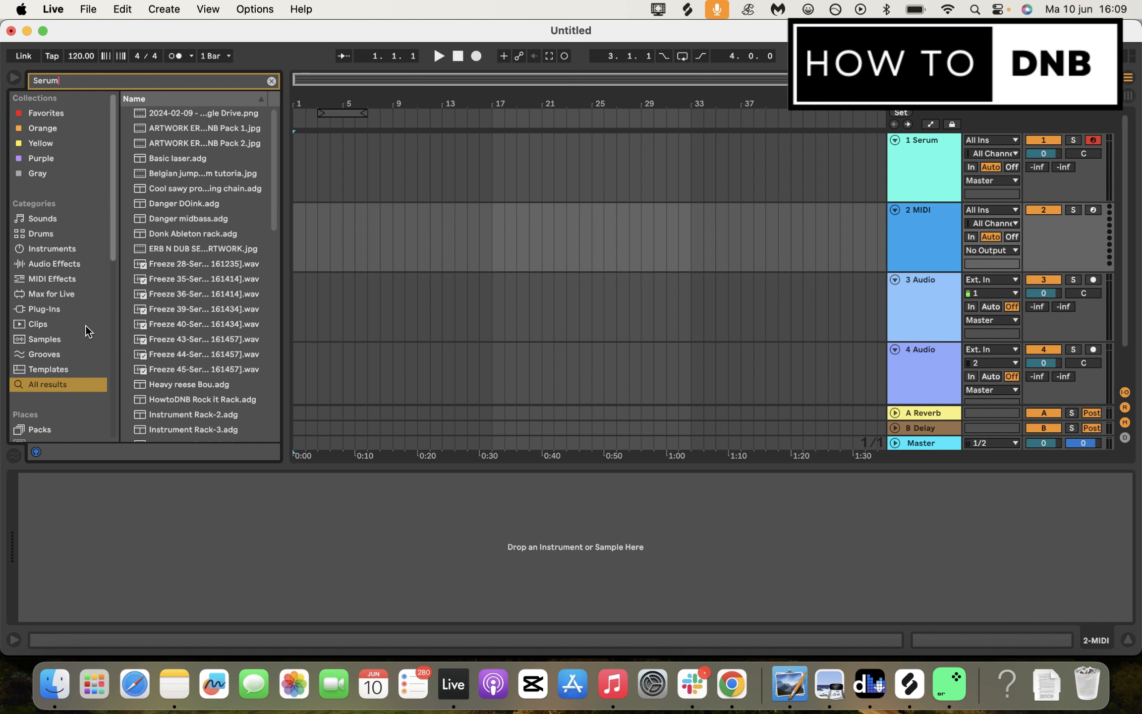
pyautogui.scroll(-15, 231, 282)
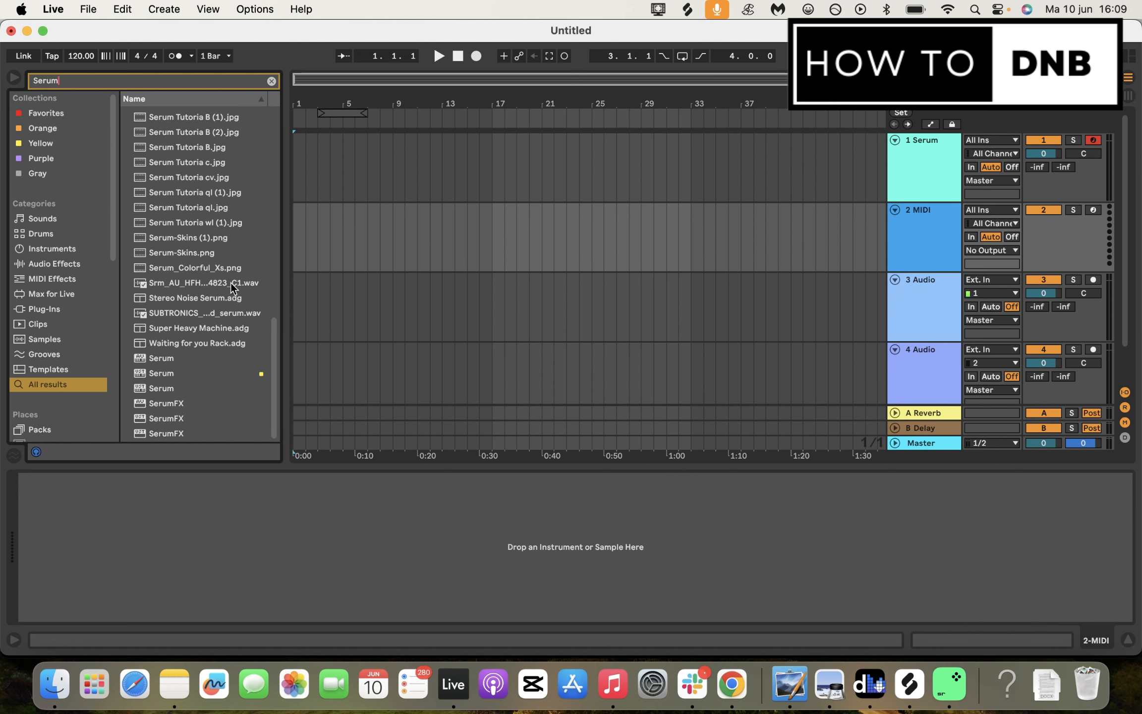
pyautogui.doubleClick(222, 373)
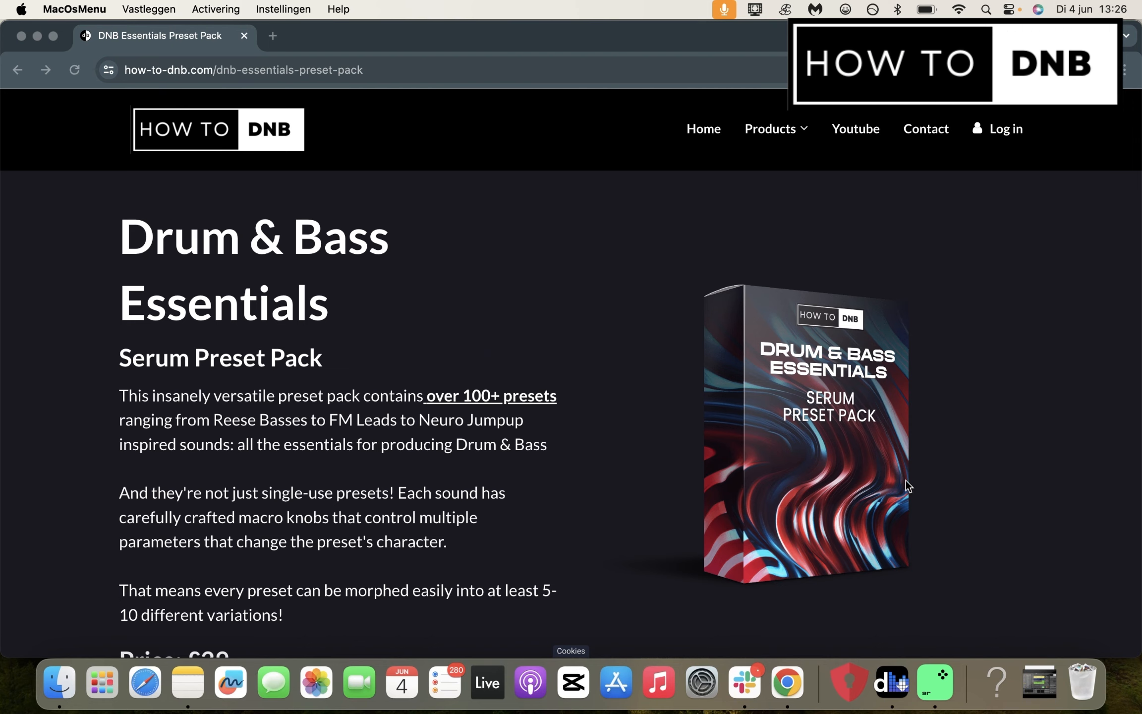
# Look through the Drum & Bass Essentials preset pack page and its included sounds, and browse presets in Serum.
pyautogui.scroll(-10, 578, 462)
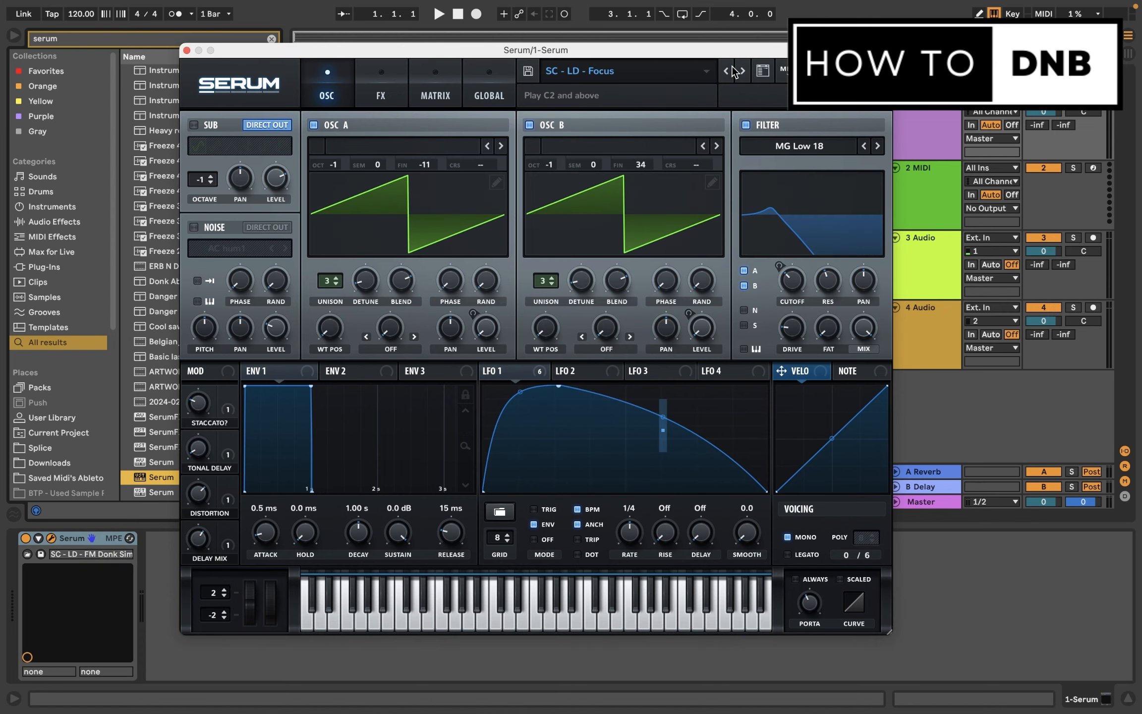
pyautogui.click(734, 71)
pyautogui.click(734, 71)
pyautogui.click(734, 71)
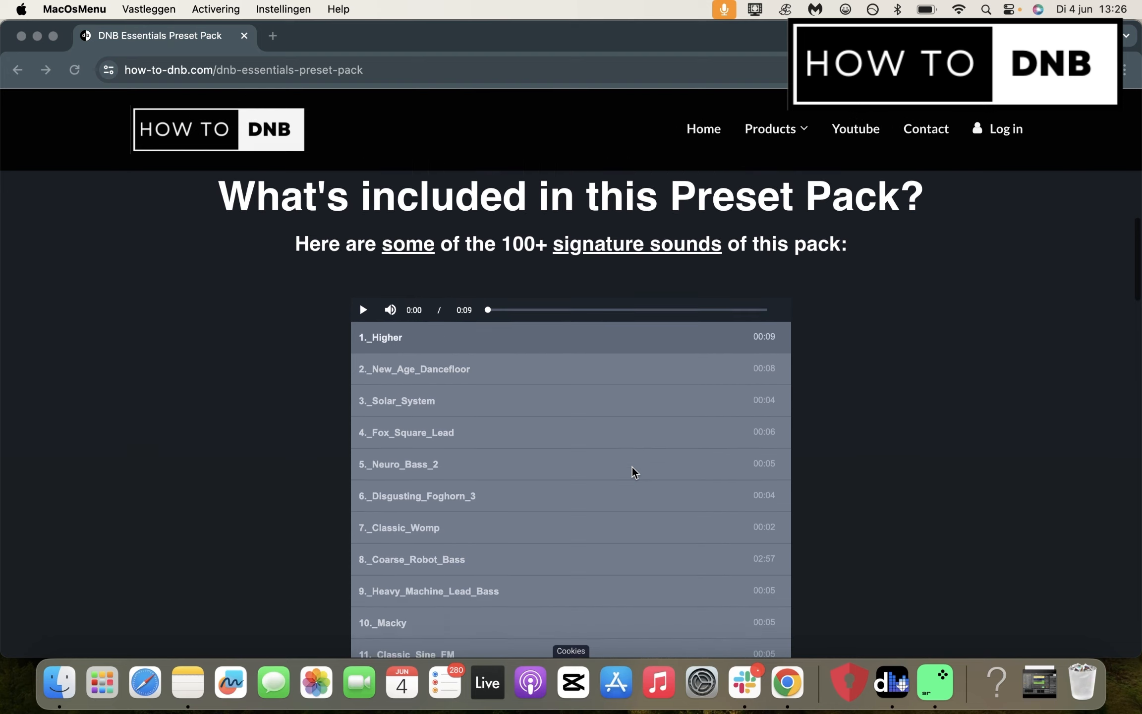
pyautogui.scroll(-10, 782, 449)
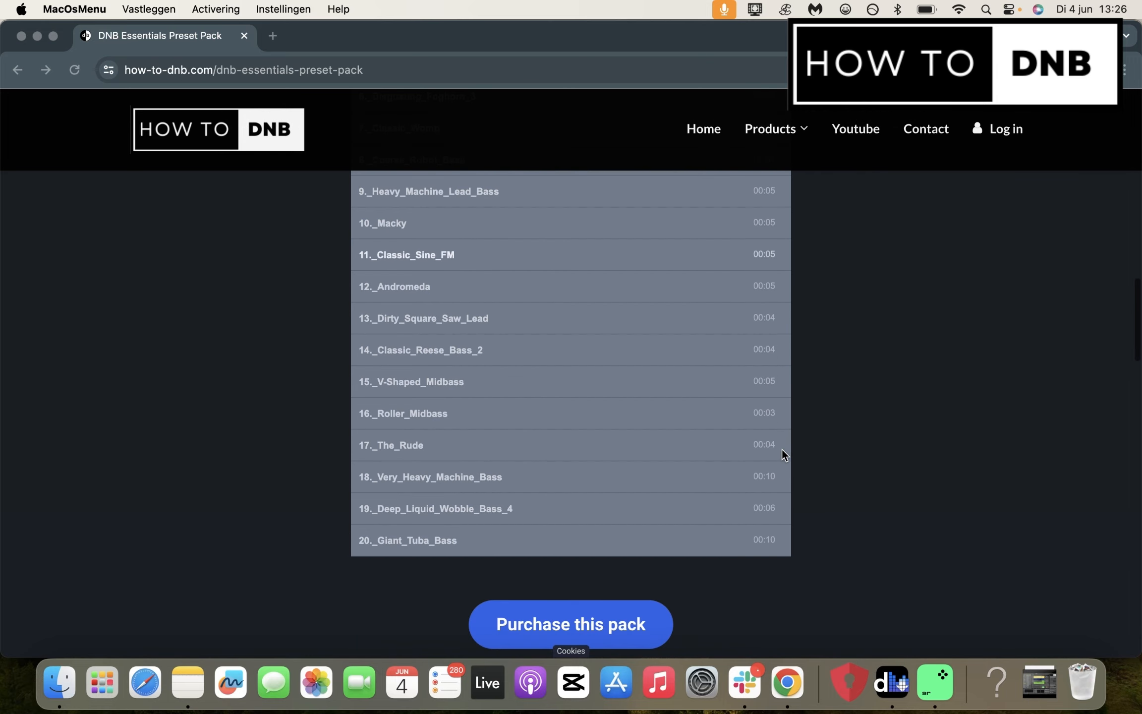
pyautogui.scroll(-4, 781, 450)
pyautogui.scroll(-7, 683, 483)
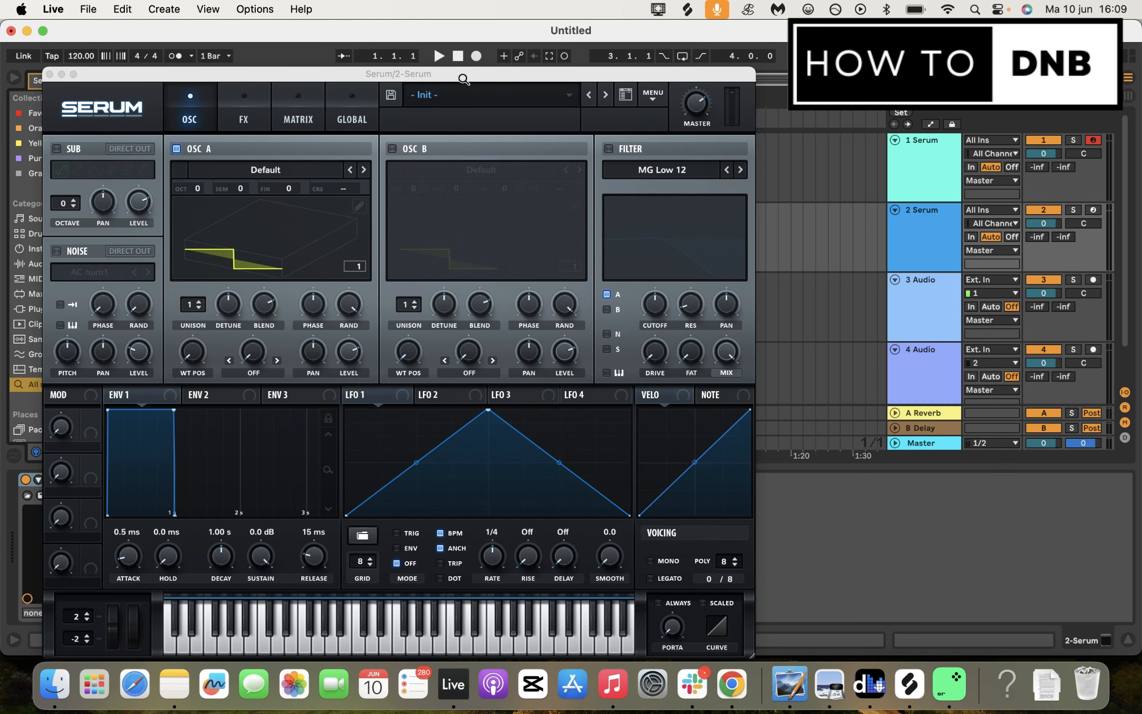
# Show oscillator A's waveform in 2D and reshape LFO 1 into a straight downward ramp starting at full level.
pyautogui.moveTo(527, 67); pyautogui.dragTo(617, 69)
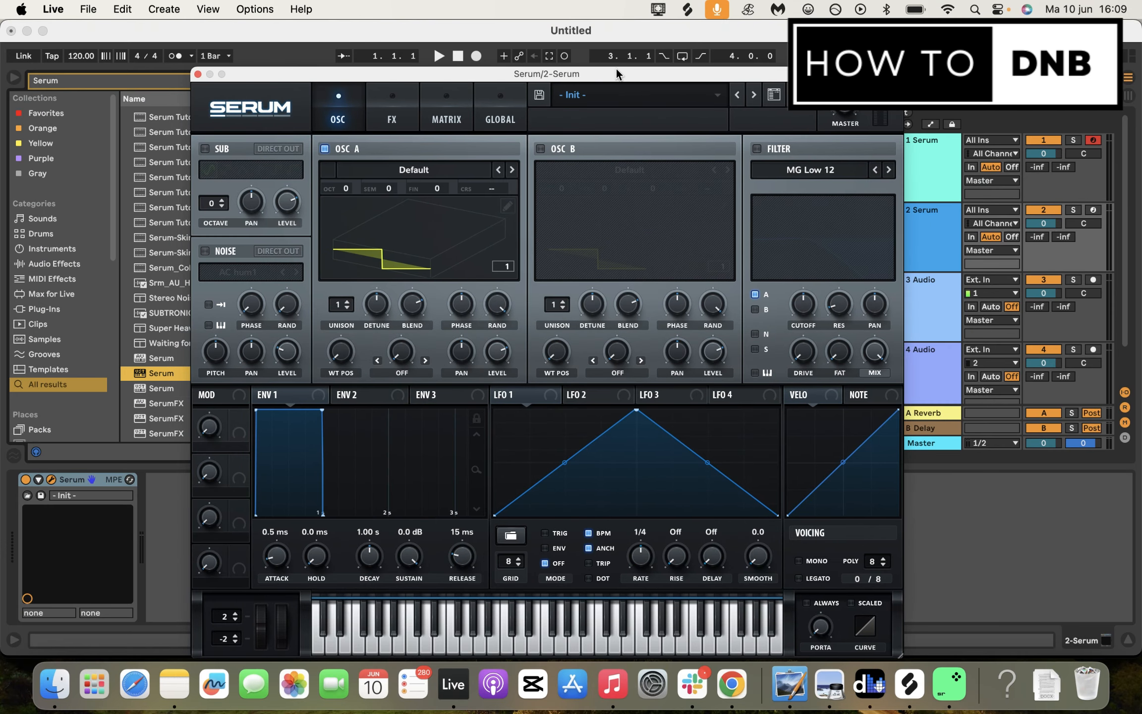
pyautogui.click(453, 225)
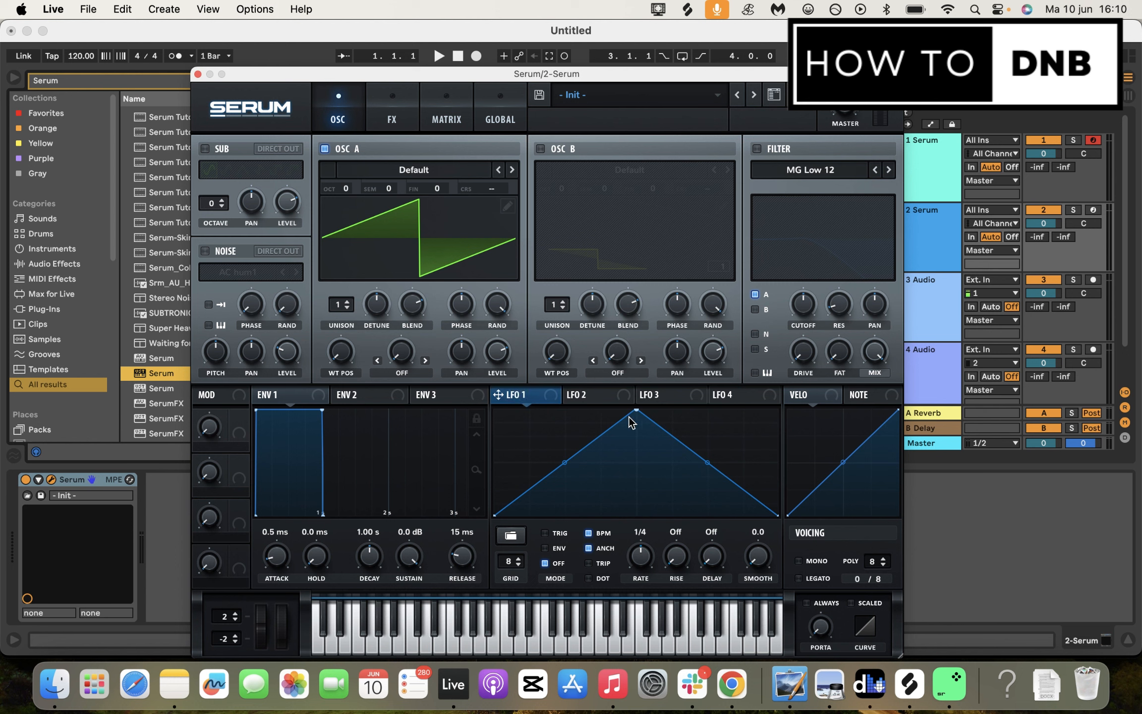
pyautogui.moveTo(636, 409); pyautogui.dragTo(416, 361)
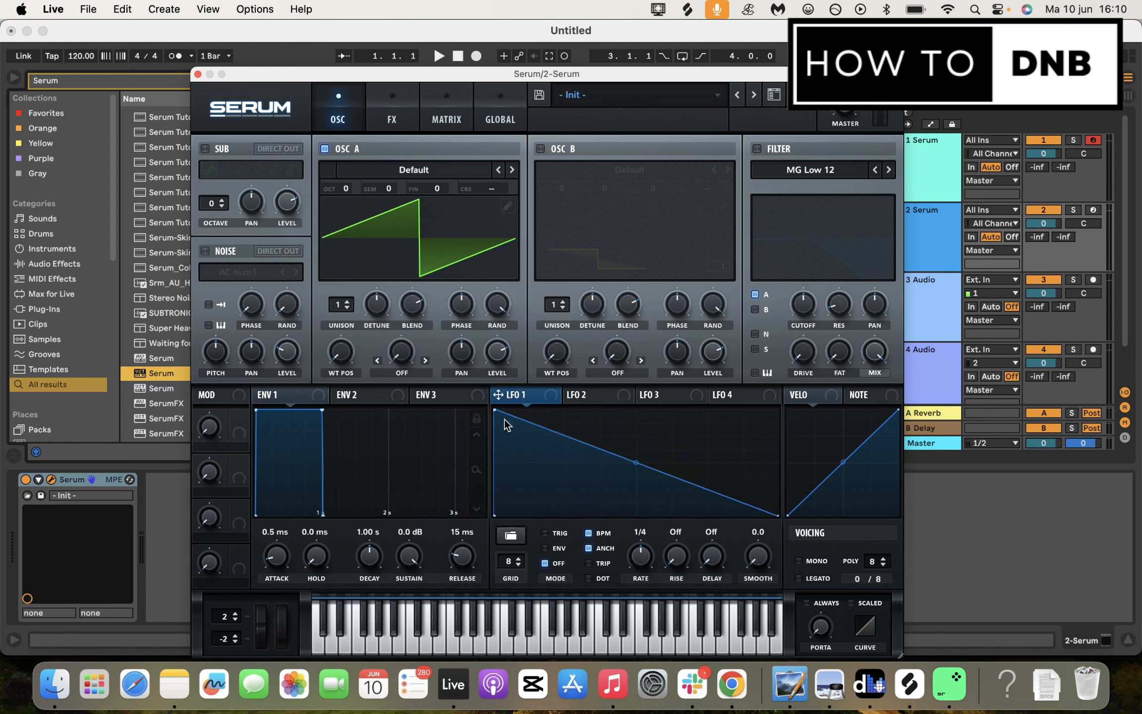
pyautogui.moveTo(495, 411); pyautogui.dragTo(353, 366)
# Assign LFO 1 to the filter cutoff, then enable the filter and set its type to MG Low 6.
pyautogui.moveTo(533, 399); pyautogui.dragTo(803, 303)
pyautogui.click(757, 149)
pyautogui.click(890, 170)
pyautogui.click(875, 170)
pyautogui.click(874, 170)
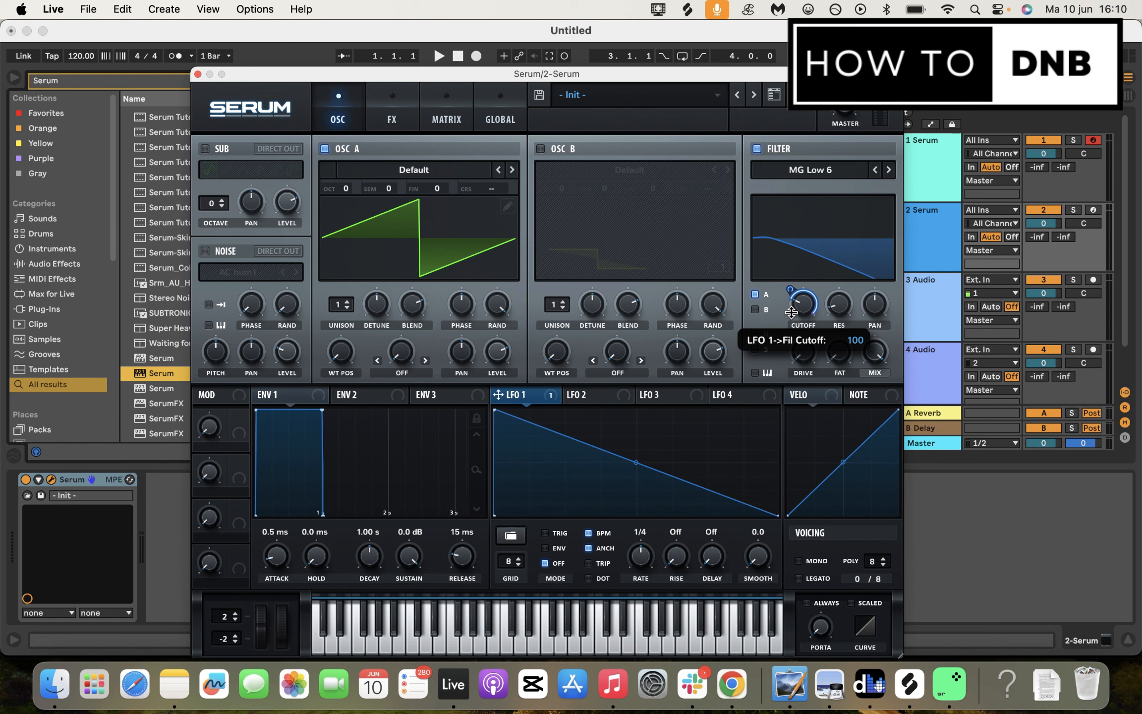
# Raise the filter's resonance and fat amounts.
pyautogui.moveTo(836, 307); pyautogui.dragTo(874, 250)
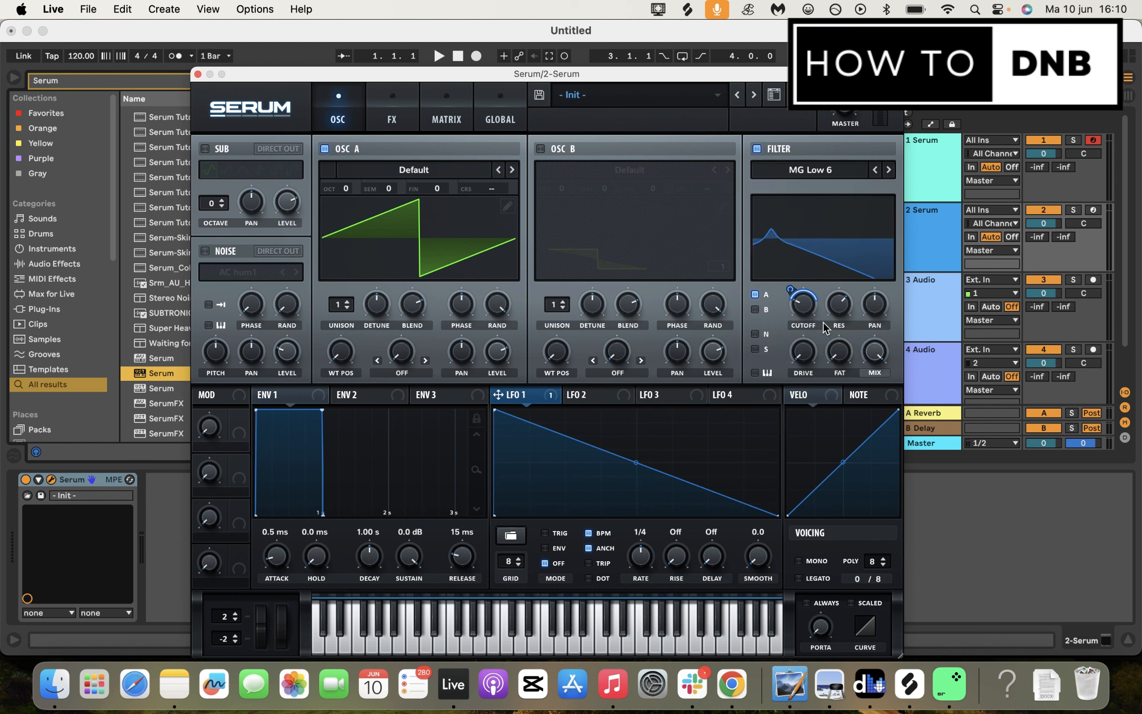
pyautogui.moveTo(841, 355); pyautogui.dragTo(914, 290)
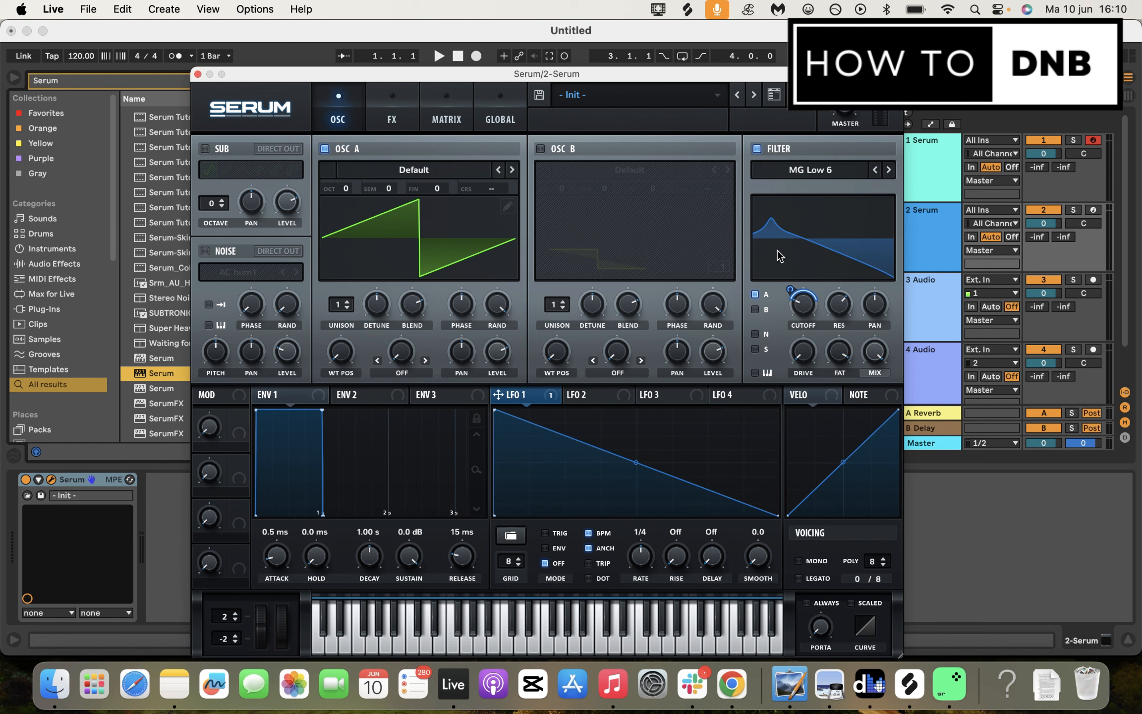
pyautogui.rightClick(798, 322)
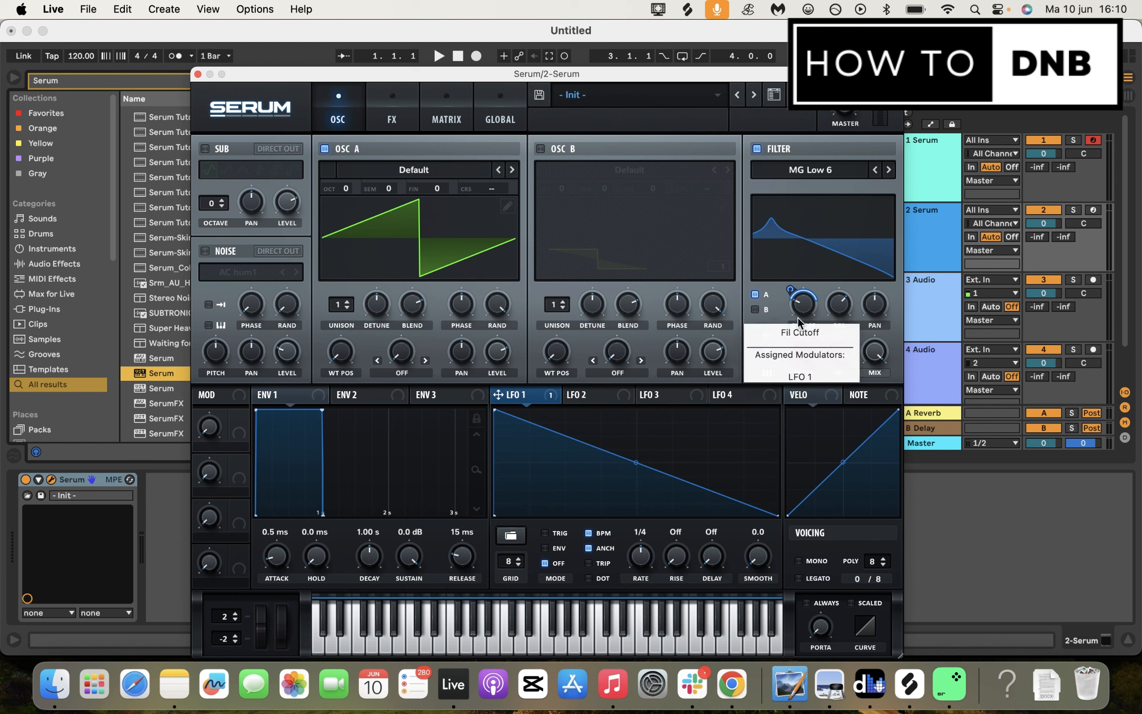
pyautogui.click(766, 371)
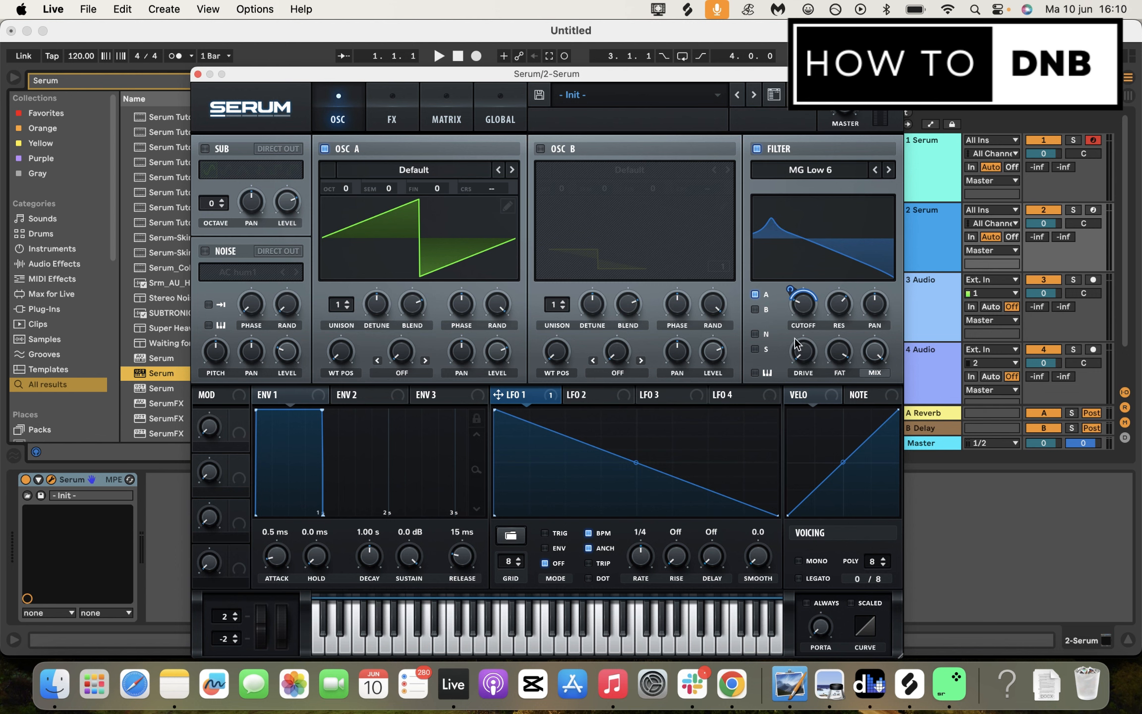
# Solo and arm the 2 Serum track and play a test note.
pyautogui.click(1072, 210)
pyautogui.click(1093, 210)
pyautogui.press('a')
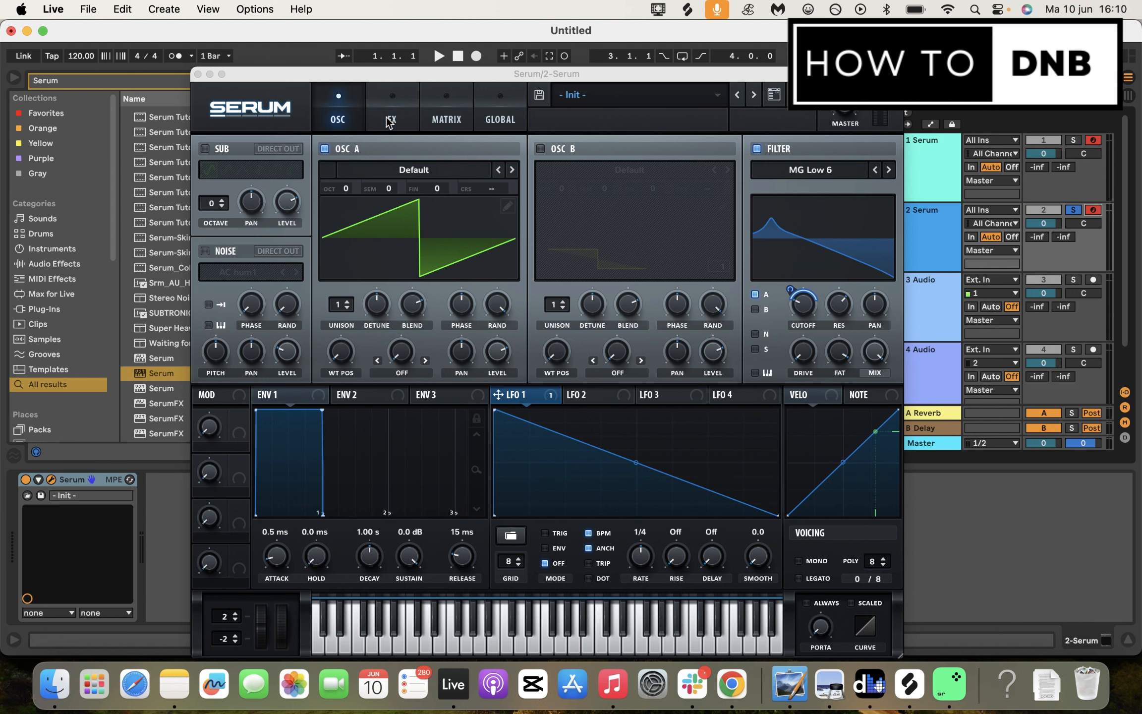
# Enable the EQ effect, switch its low band to a high-pass shape, and raise that band's cut frequency.
pyautogui.click(389, 121)
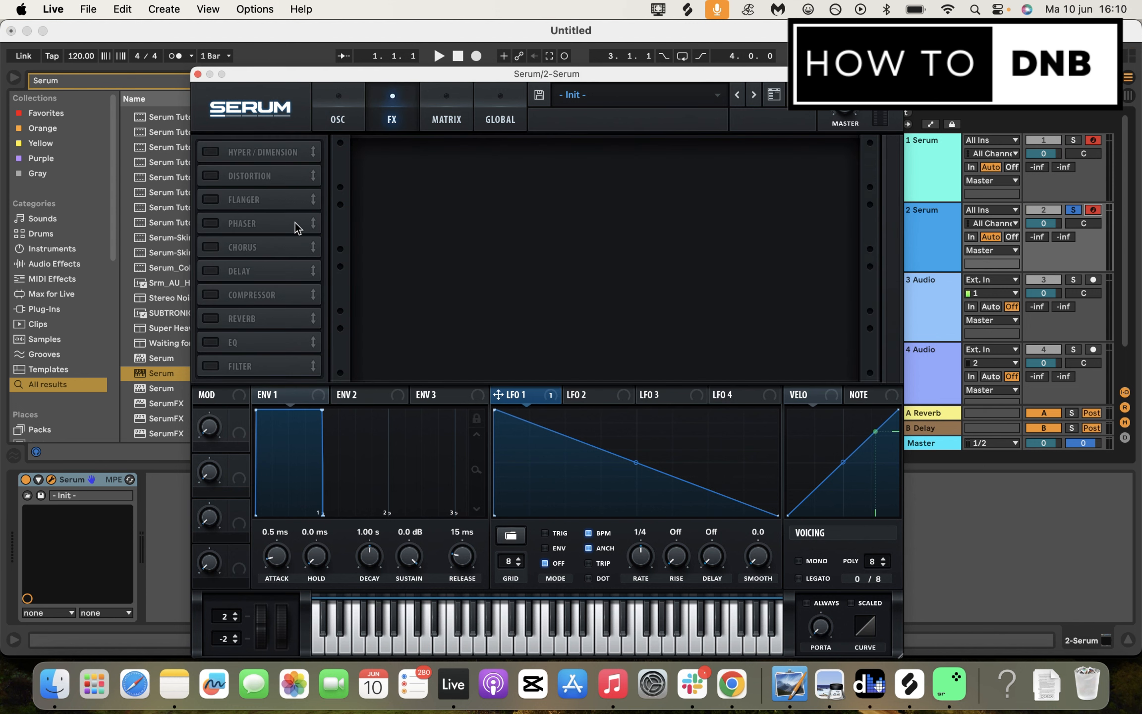
pyautogui.click(210, 342)
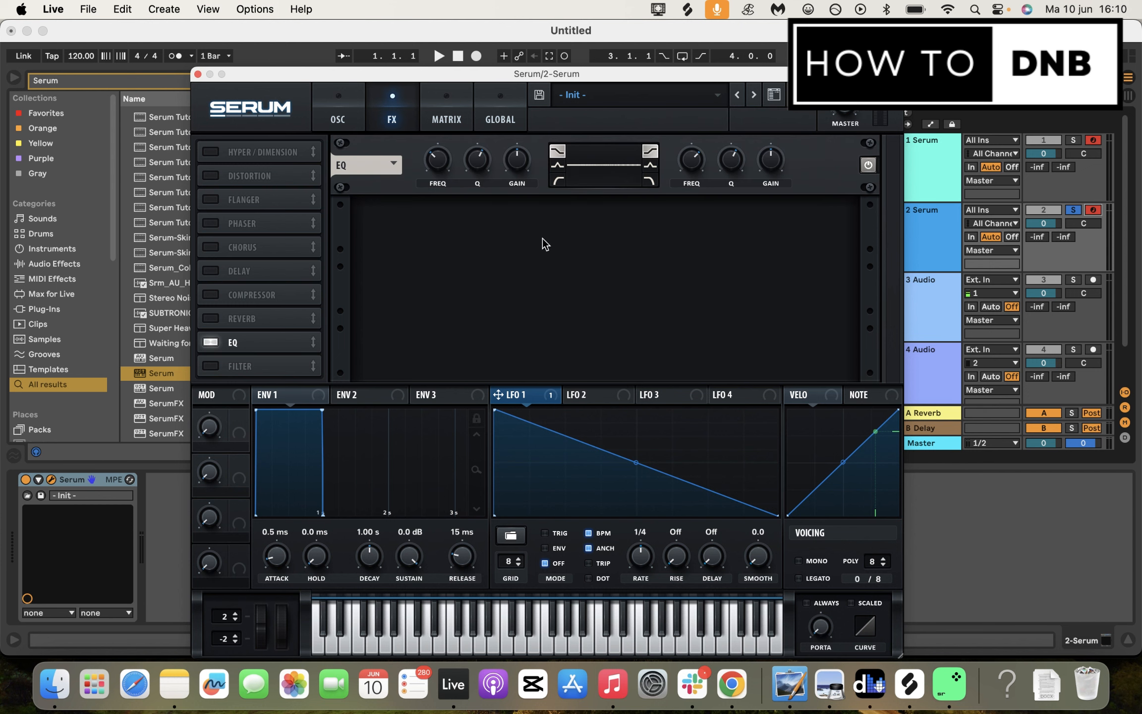
pyautogui.click(558, 179)
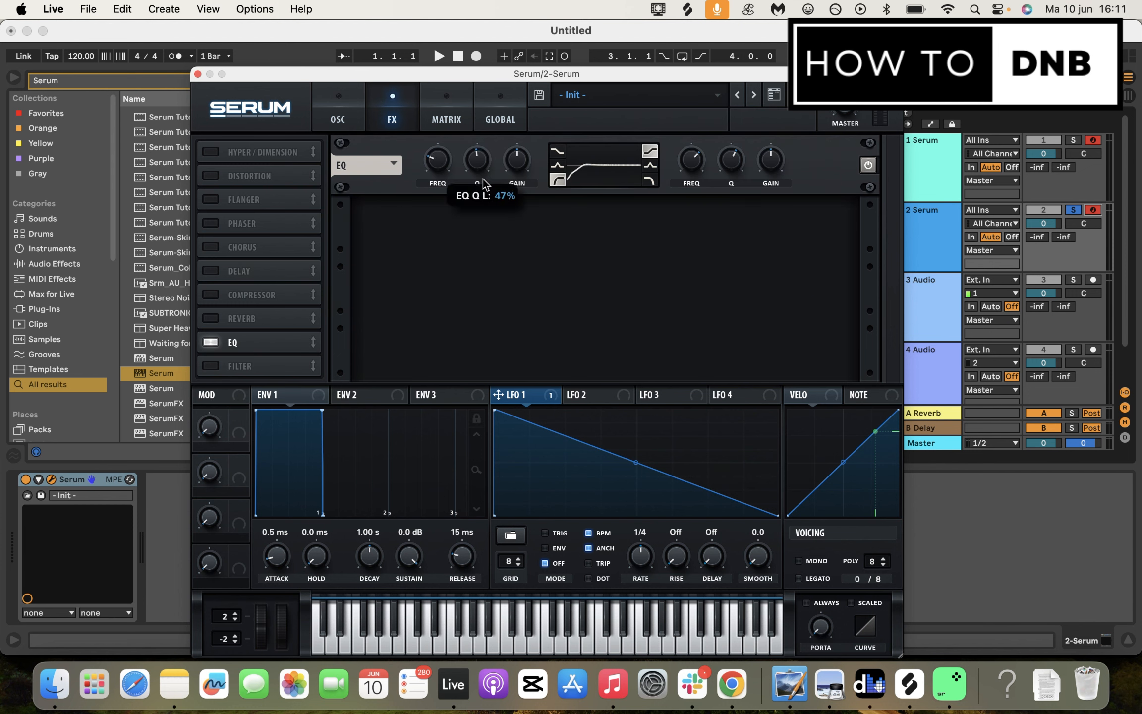
pyautogui.moveTo(441, 171); pyautogui.dragTo(454, 144)
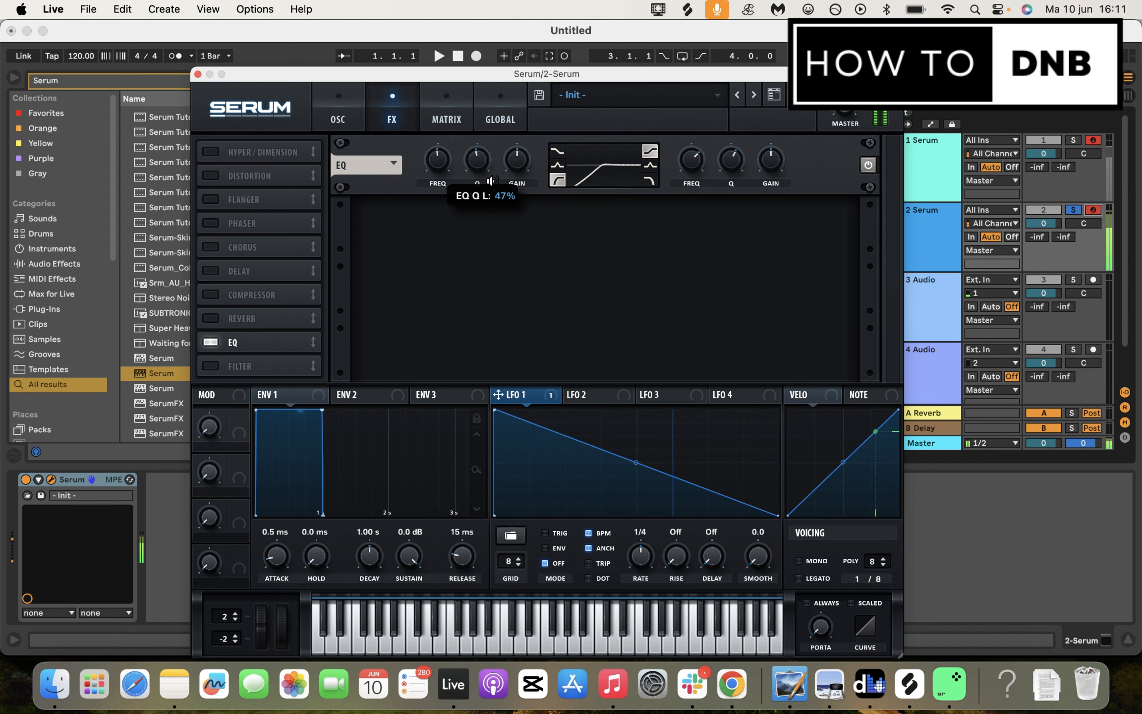
# Enable Hyper/Dimension with the dimension mix at 0% and a lowered hyper mix, and set LFO 1's mode to Trig.
pyautogui.click(338, 114)
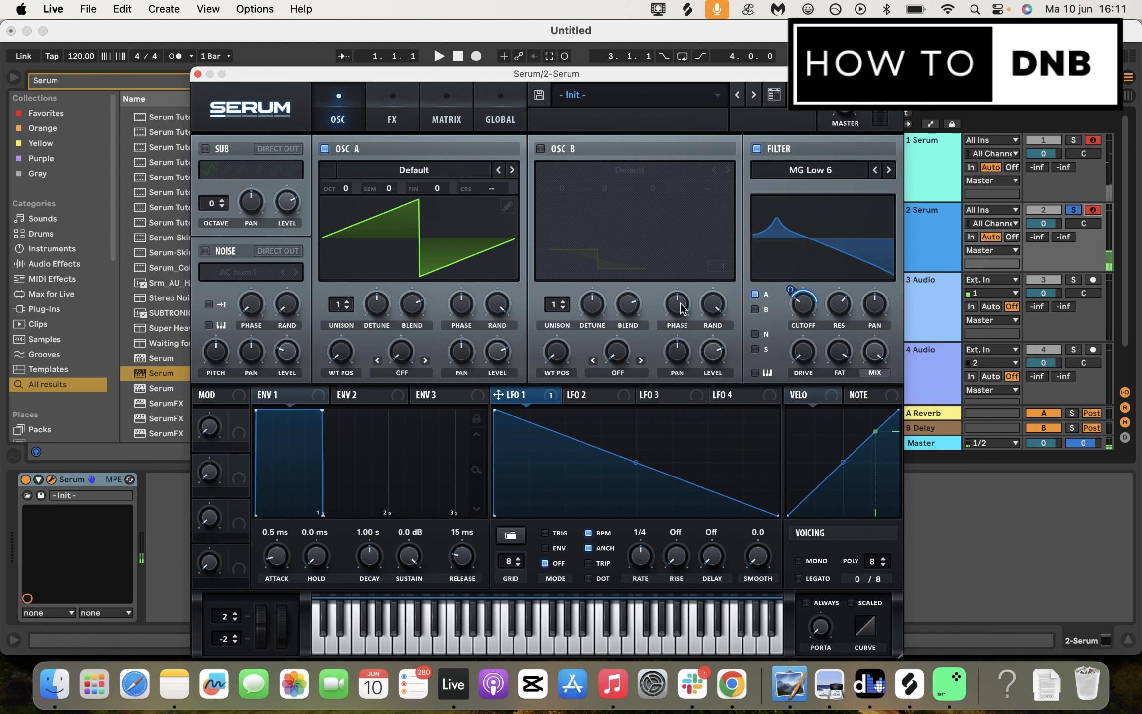
pyautogui.click(407, 116)
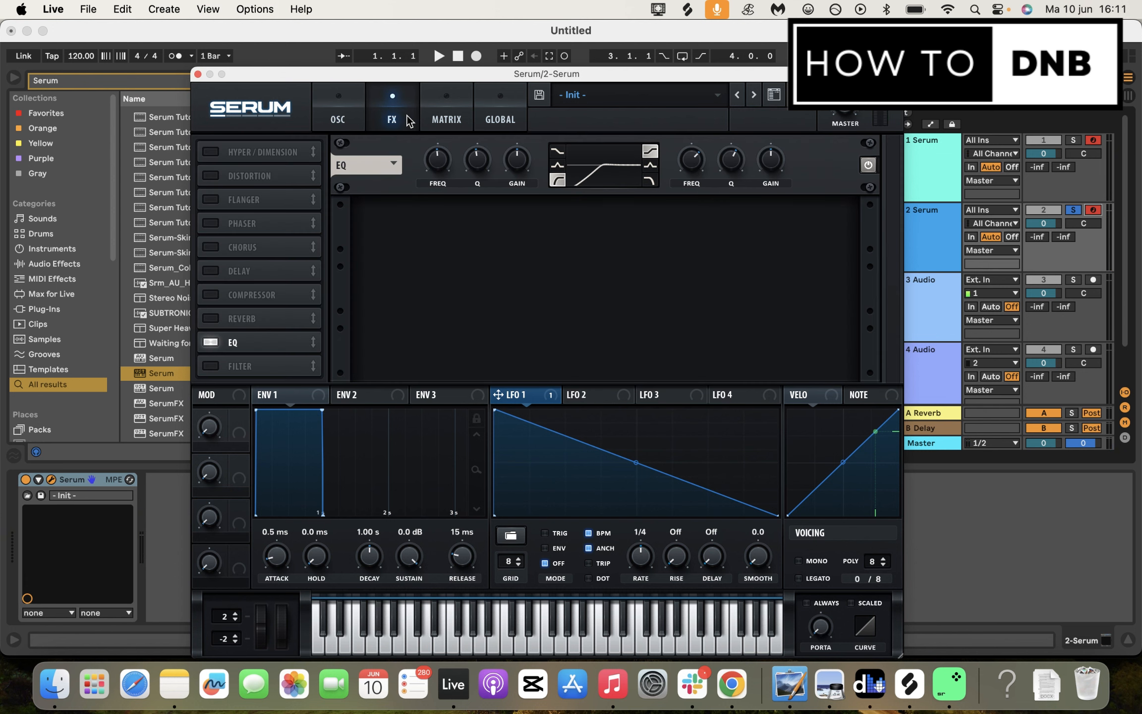
pyautogui.click(243, 153)
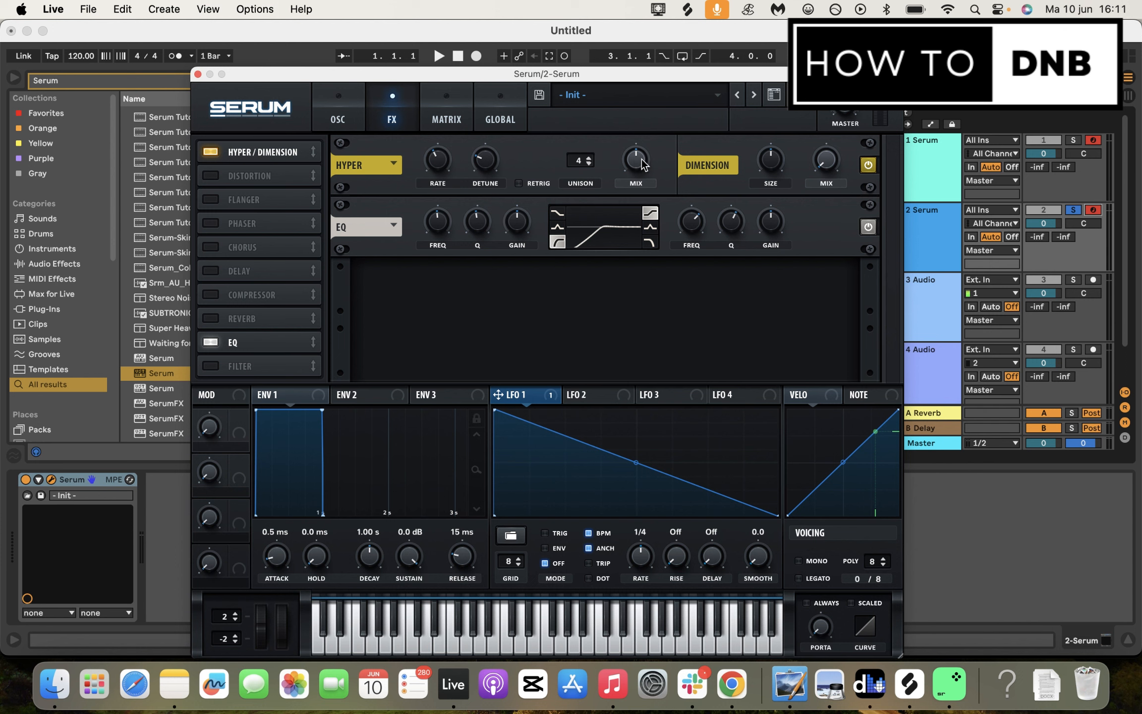
pyautogui.moveTo(826, 164); pyautogui.dragTo(826, 198)
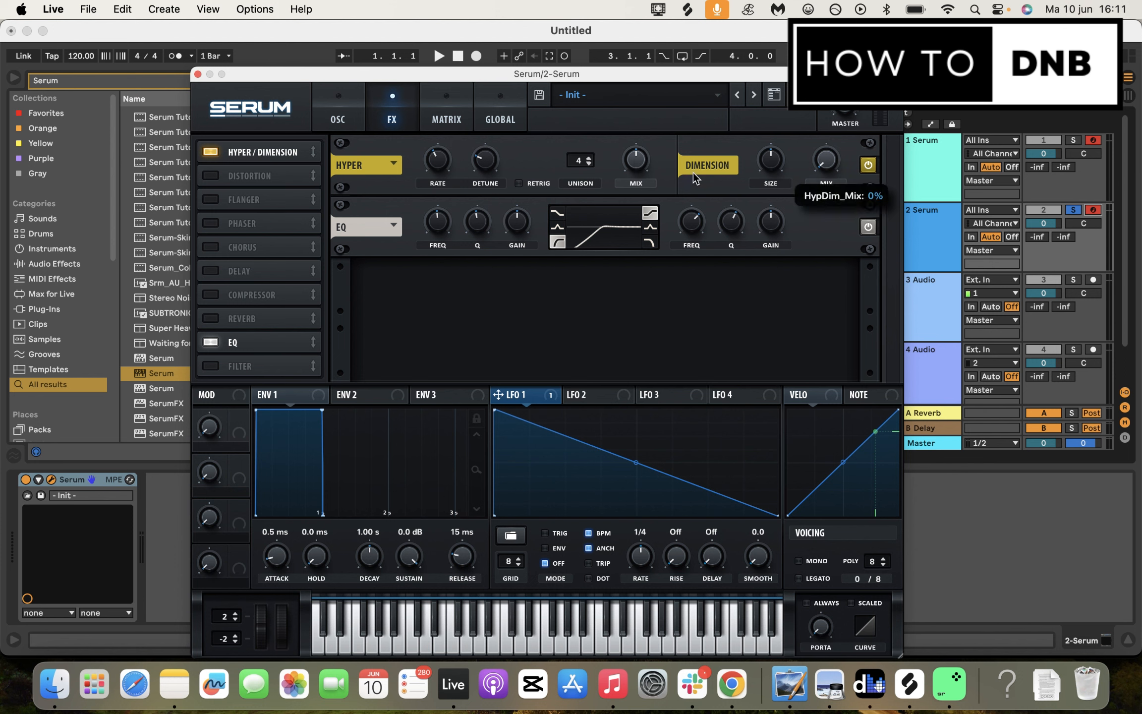
pyautogui.moveTo(637, 160)
pyautogui.mouseDown()
pyautogui.moveTo(638, 219)
pyautogui.moveTo(642, 159)
pyautogui.mouseUp()
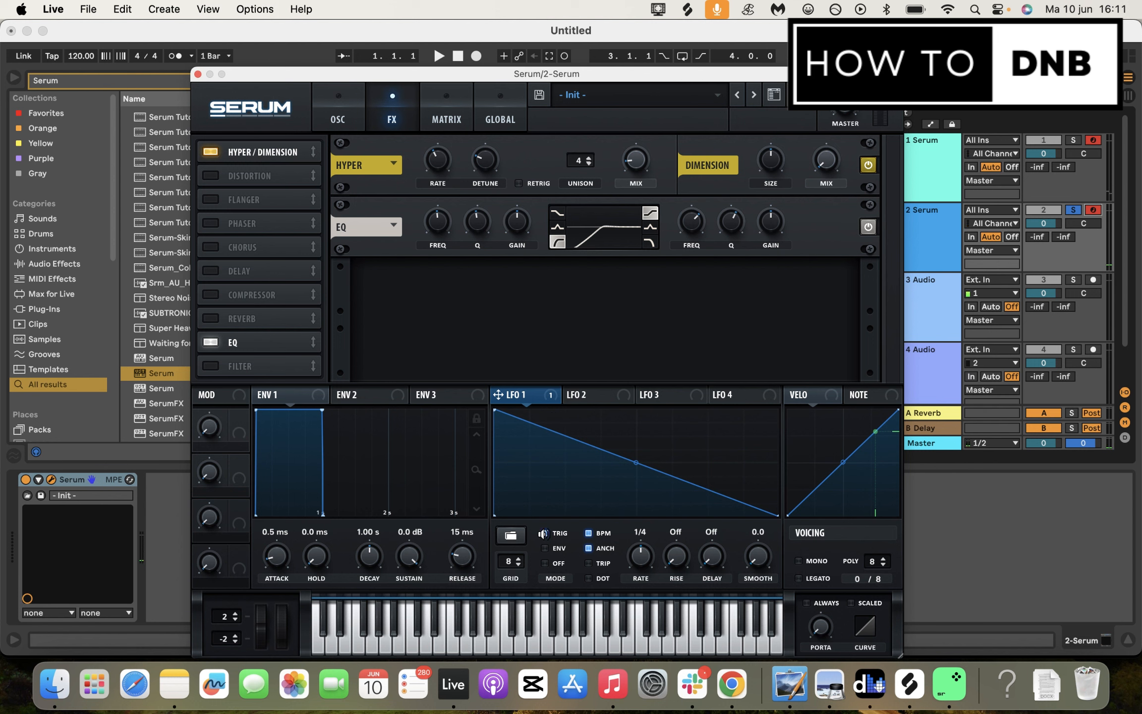
# Enable the Compressor effect, place it directly after the EQ, and raise its gain.
pyautogui.click(337, 117)
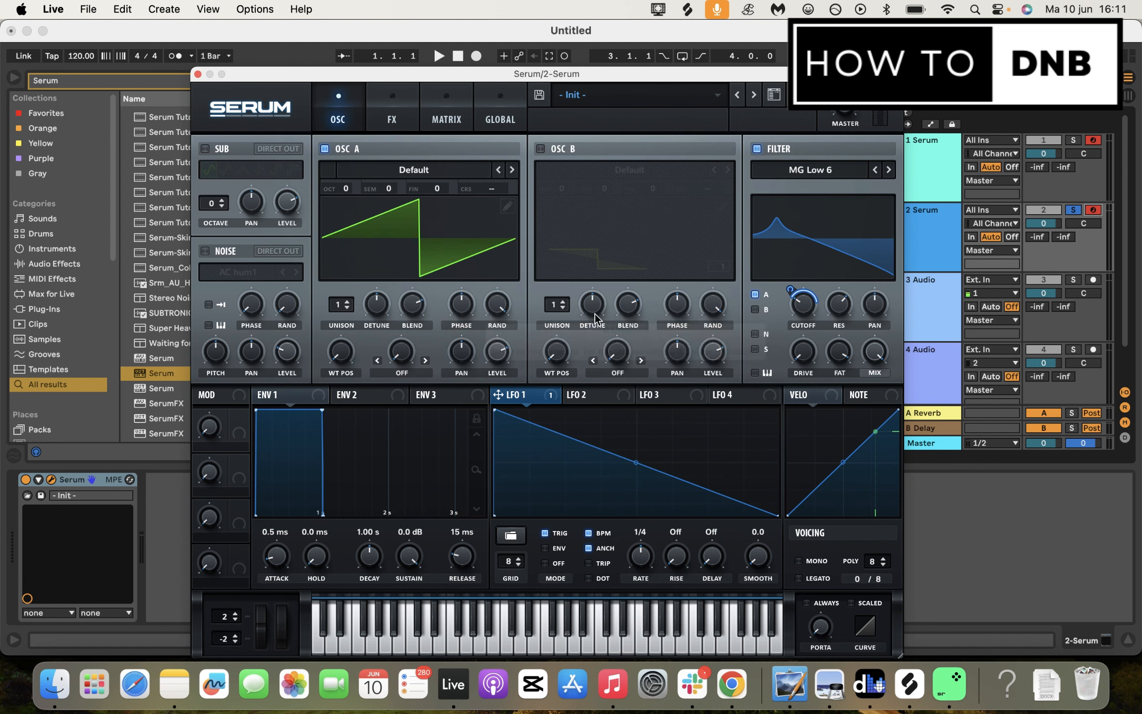
pyautogui.click(392, 118)
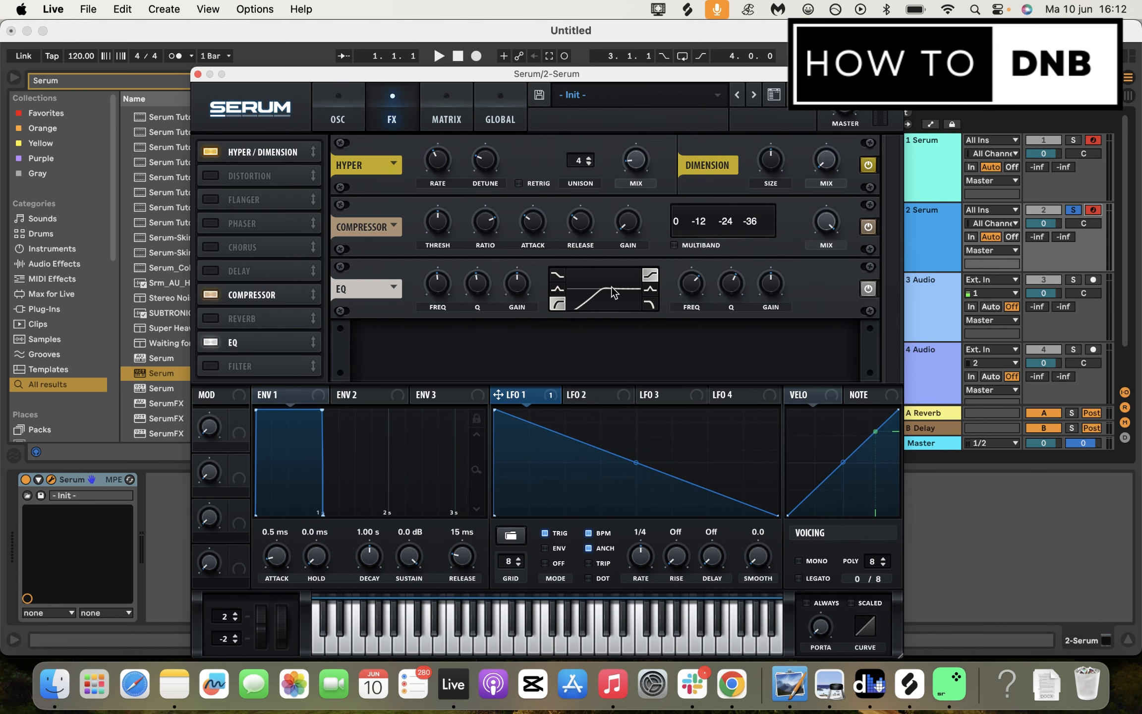
pyautogui.moveTo(254, 282); pyautogui.dragTo(257, 342)
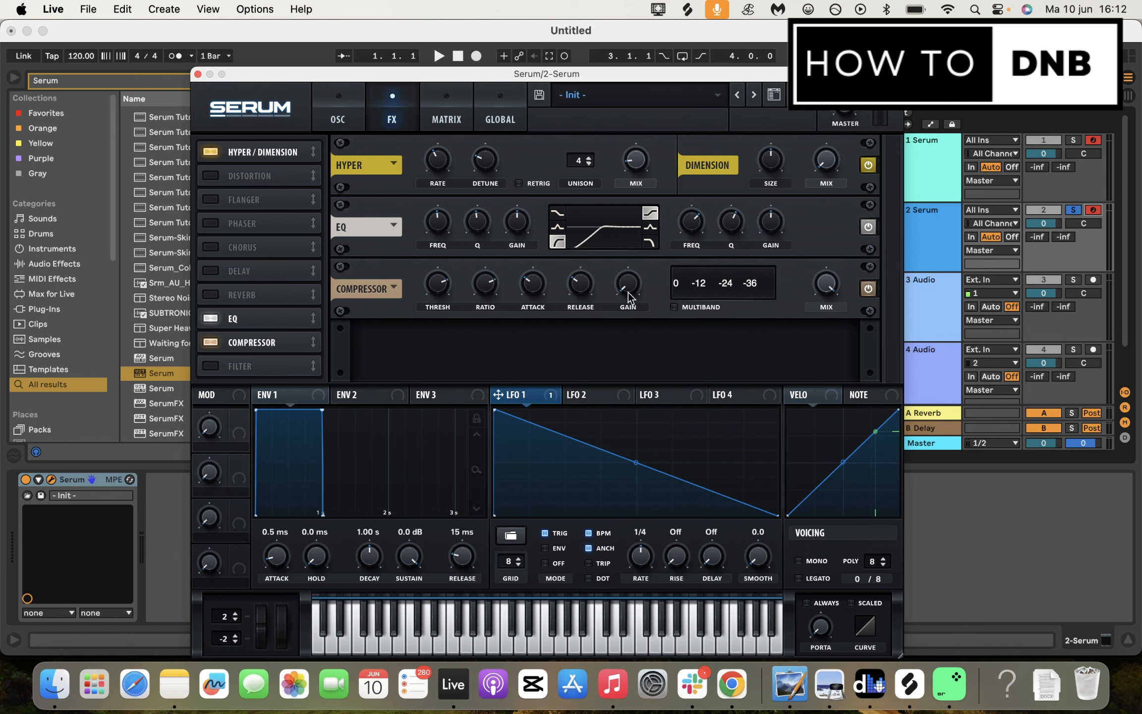
pyautogui.moveTo(628, 291); pyautogui.dragTo(636, 255)
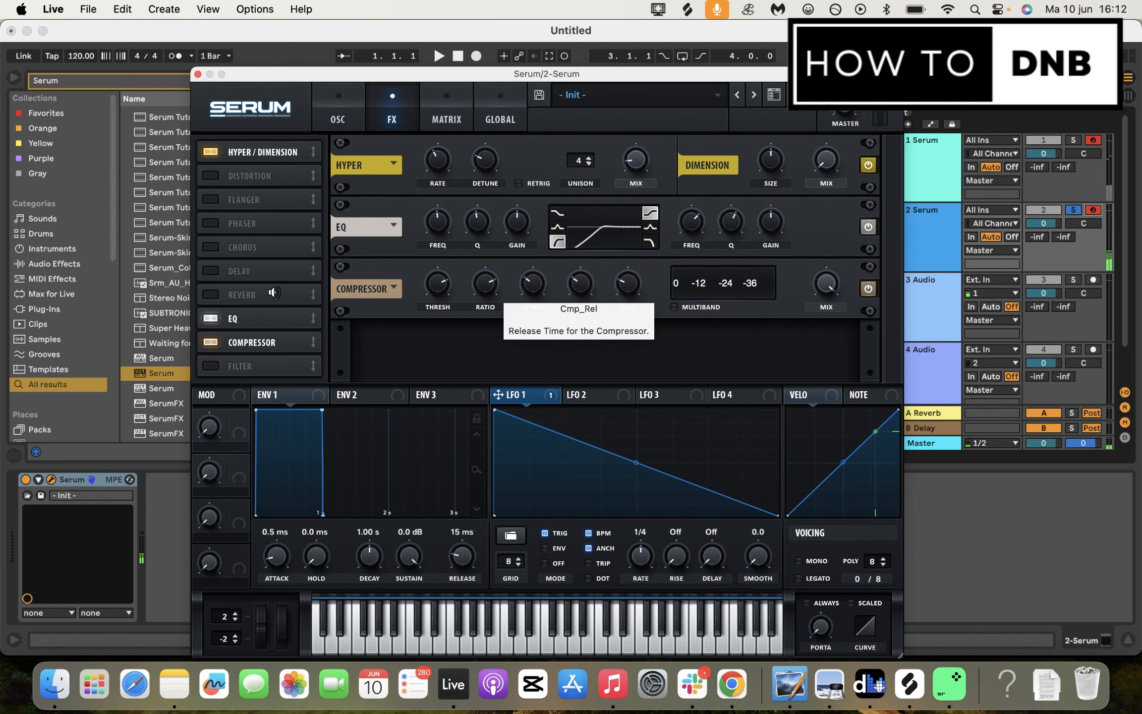
# Enable Tube distortion with increased drive, and reorder the effects so Hyper/Dimension comes after the compressor.
pyautogui.click(297, 176)
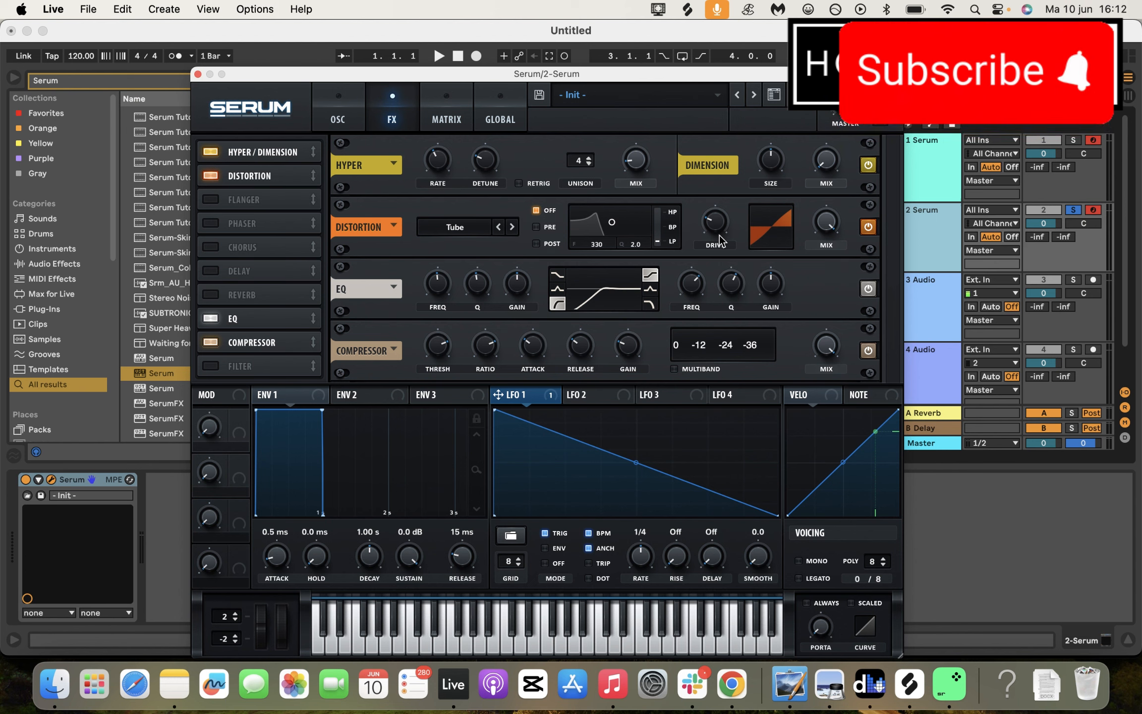
pyautogui.moveTo(719, 241); pyautogui.dragTo(759, 174)
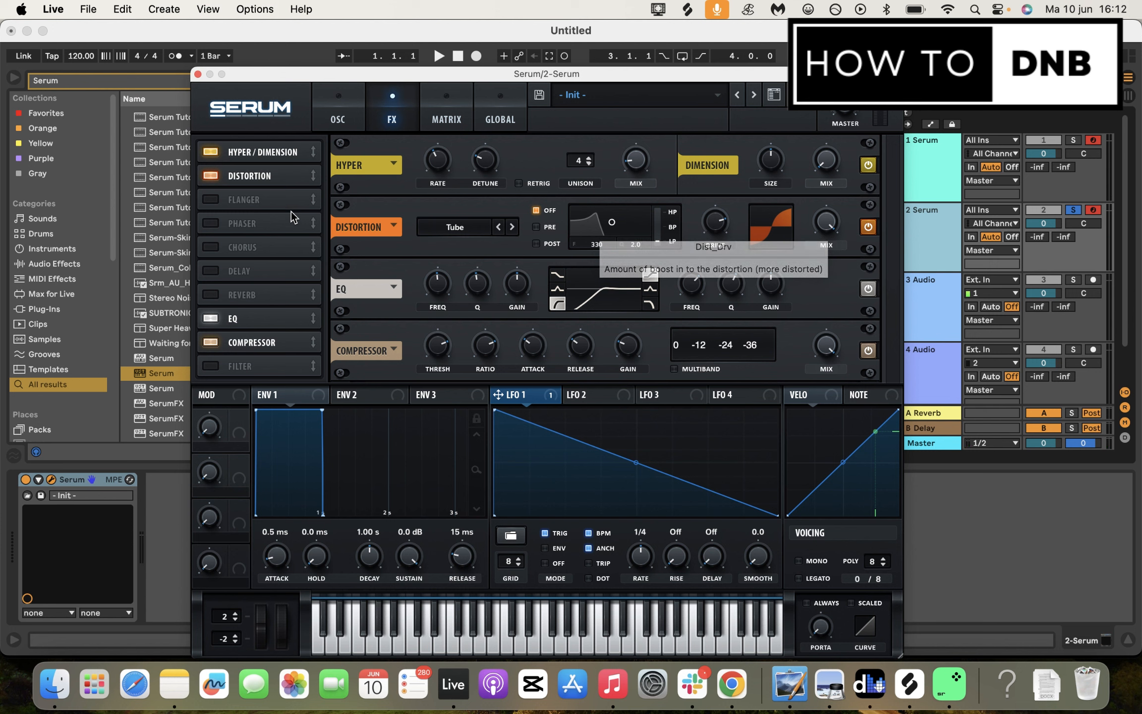
pyautogui.moveTo(293, 217); pyautogui.dragTo(279, 324)
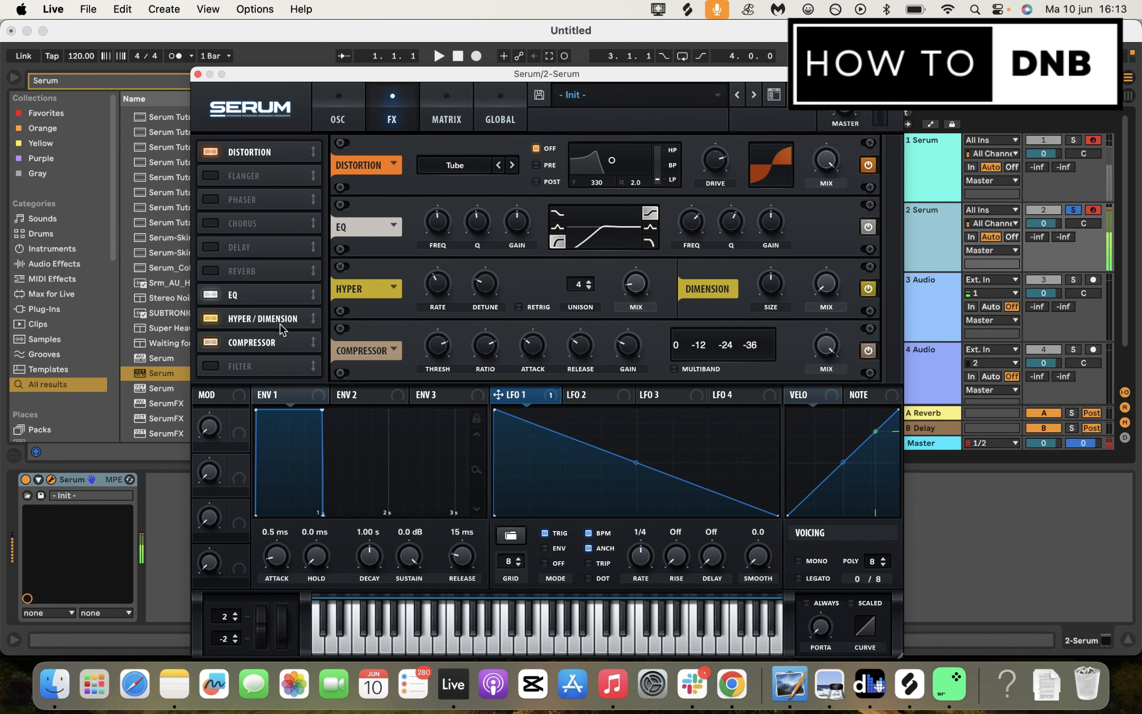
pyautogui.moveTo(286, 346); pyautogui.dragTo(286, 350)
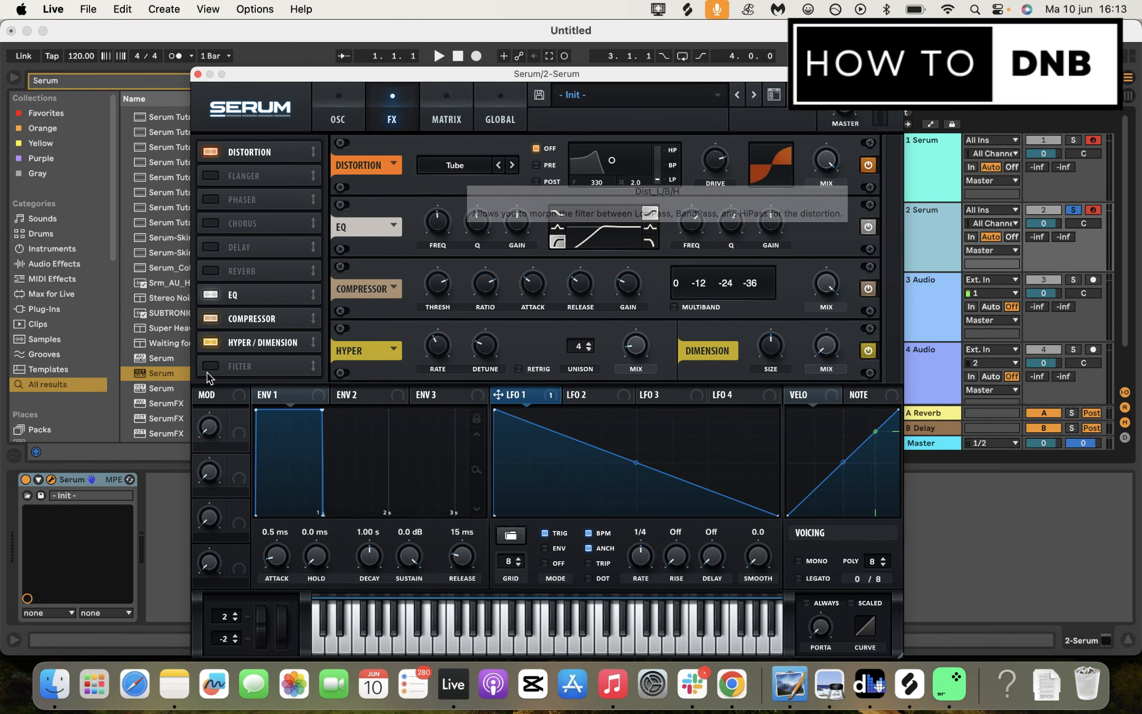
# Enable the effects Filter, place it before the reverb and EQ slots, and set its type to Combs.
pyautogui.click(212, 363)
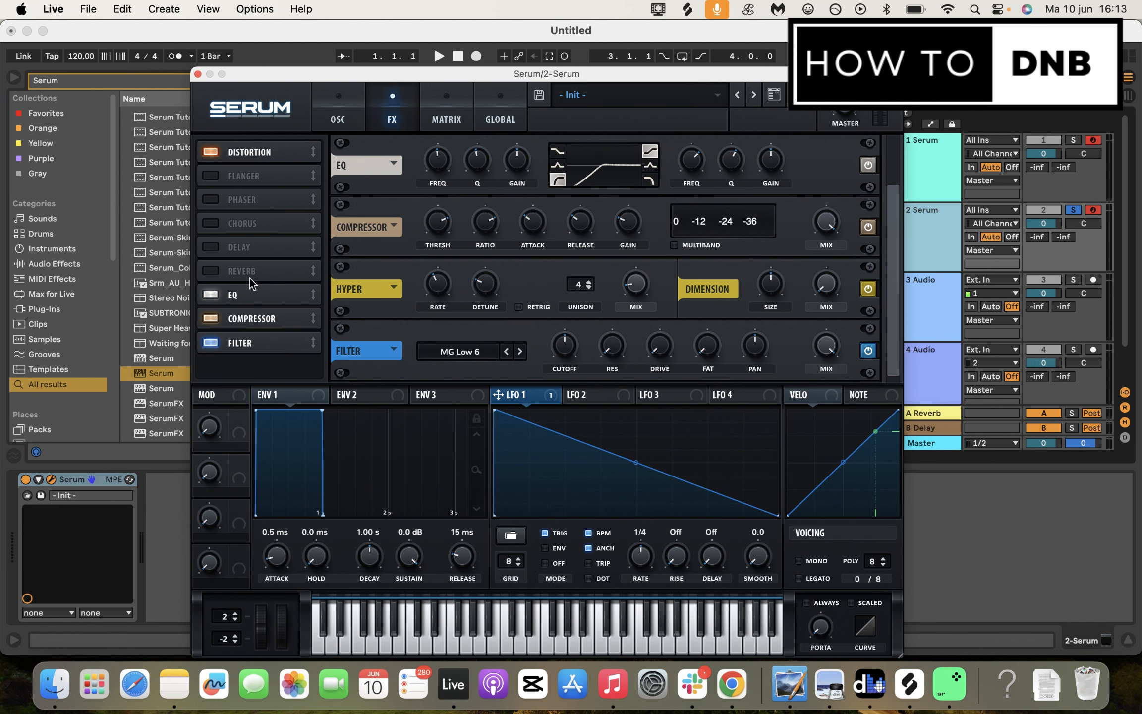
pyautogui.moveTo(250, 278); pyautogui.dragTo(252, 269)
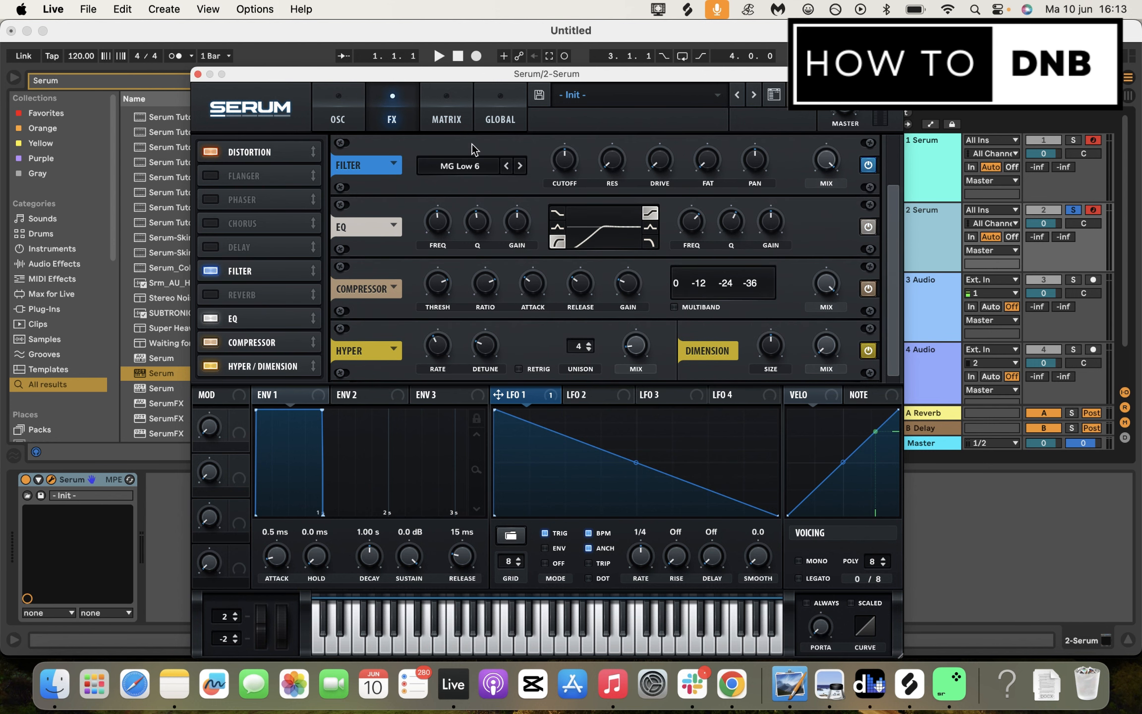
pyautogui.click(471, 168)
pyautogui.moveTo(493, 245)
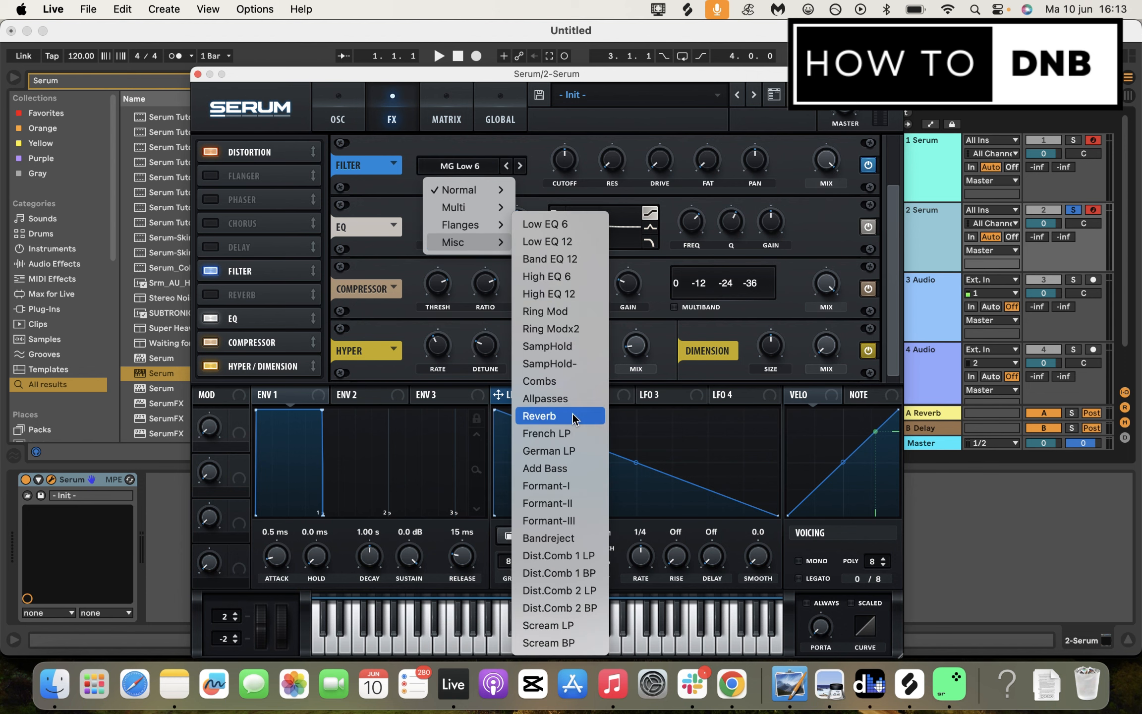
pyautogui.click(579, 380)
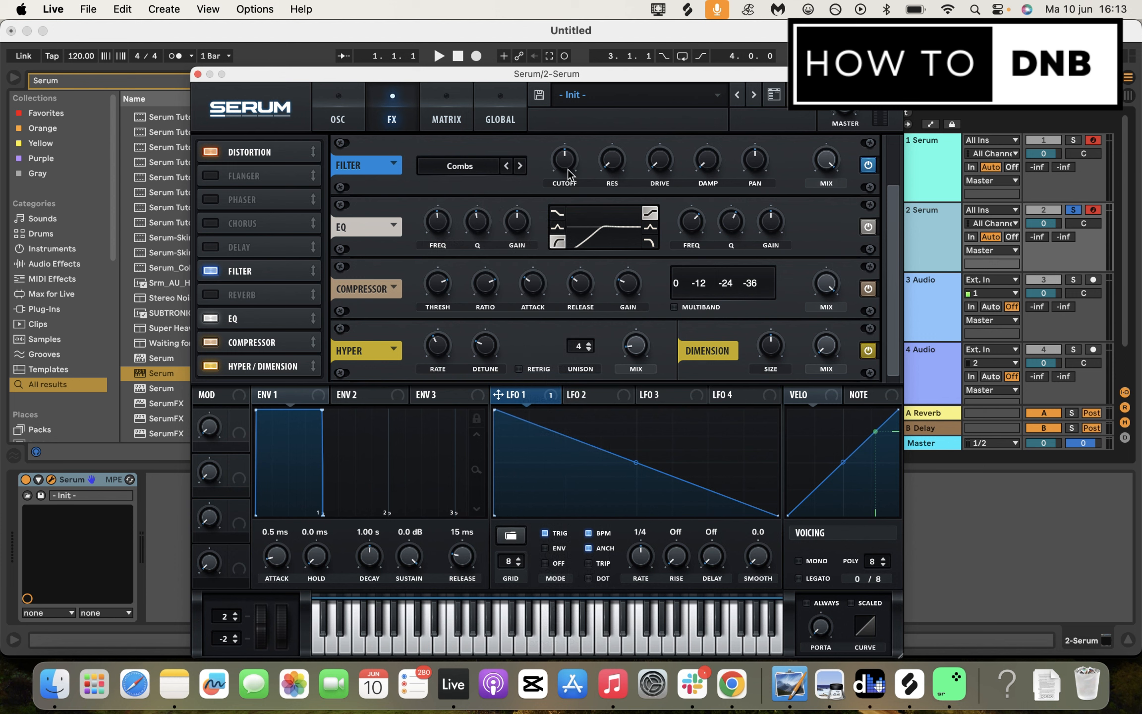
# Raise the comb filter's cutoff to about 4407 Hz and adjust its resonance.
pyautogui.moveTo(567, 160)
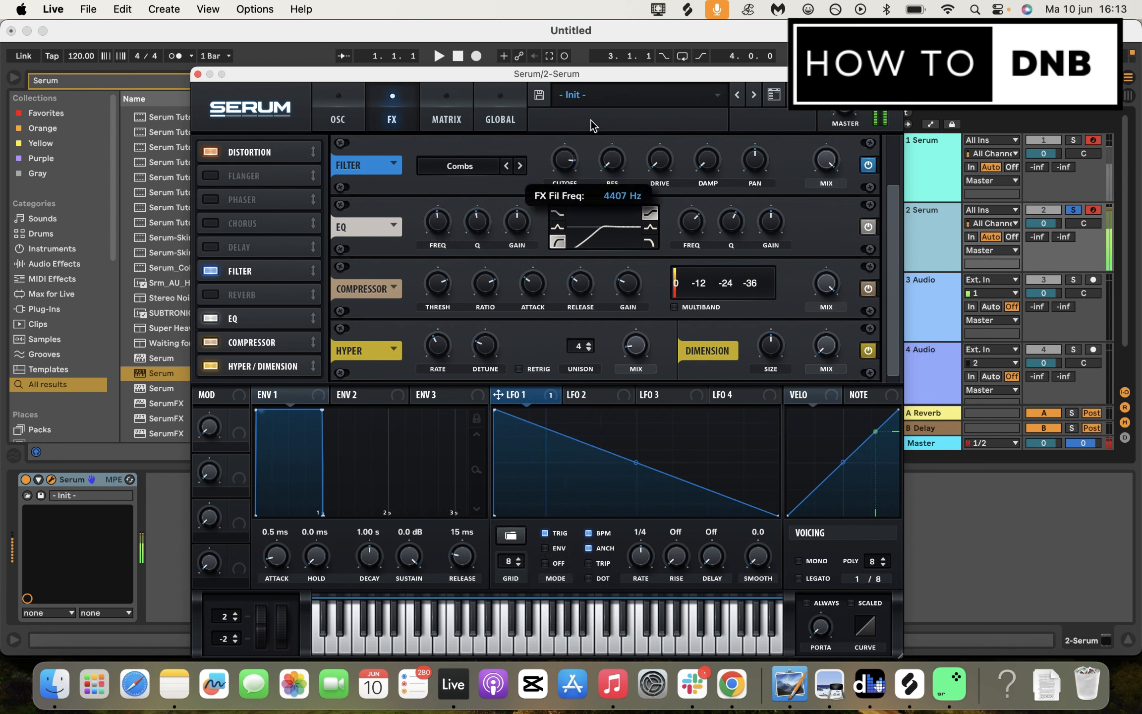
pyautogui.moveTo(609, 158); pyautogui.dragTo(674, 82)
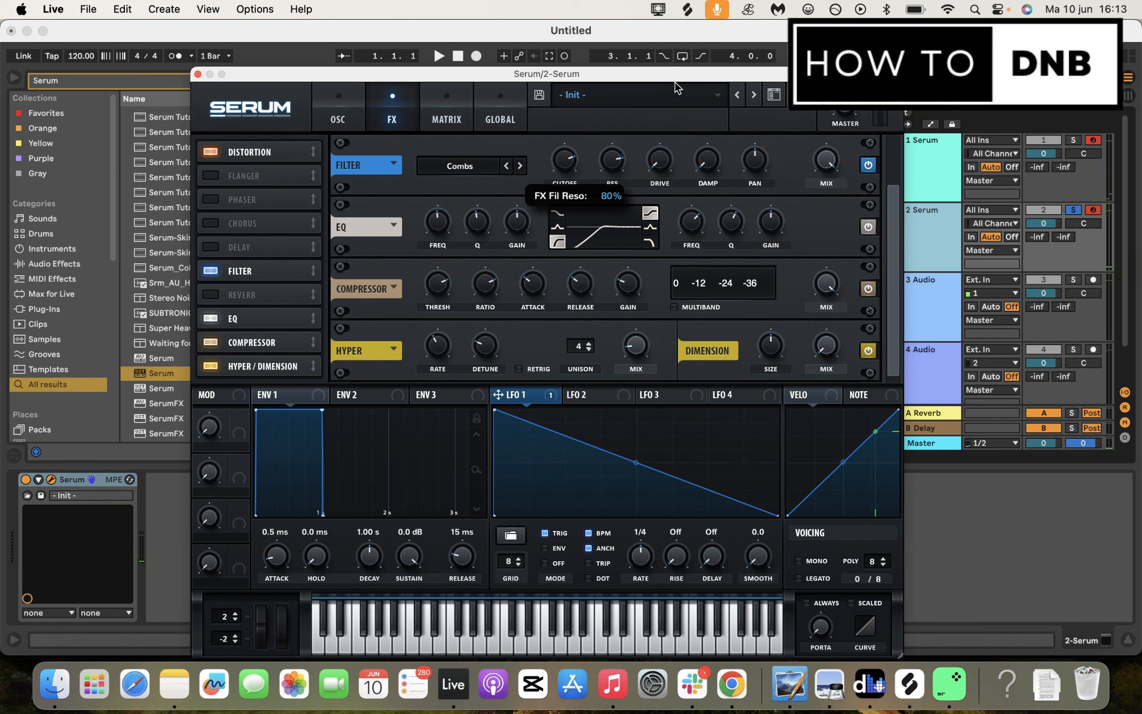
pyautogui.moveTo(614, 159); pyautogui.dragTo(614, 177)
# Close the Serum window, search the browser for "limit", and add Limiter after Serum on the 2 Serum track.
pyautogui.click(198, 75)
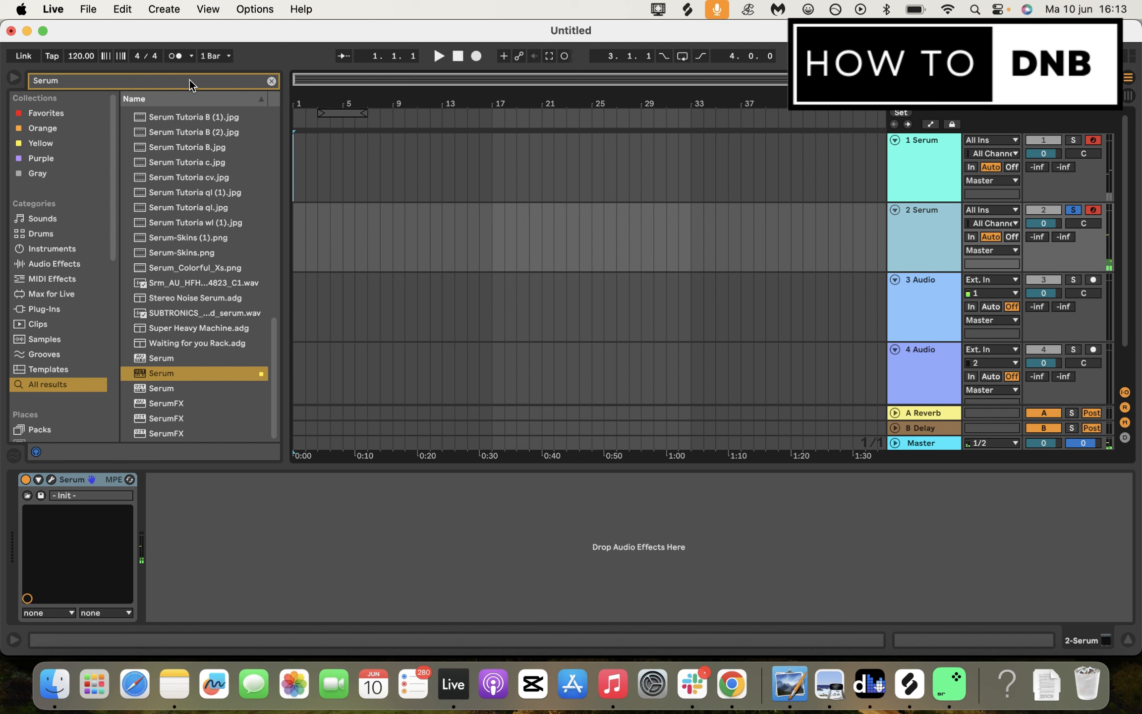
pyautogui.click(189, 80)
pyautogui.write('limit')
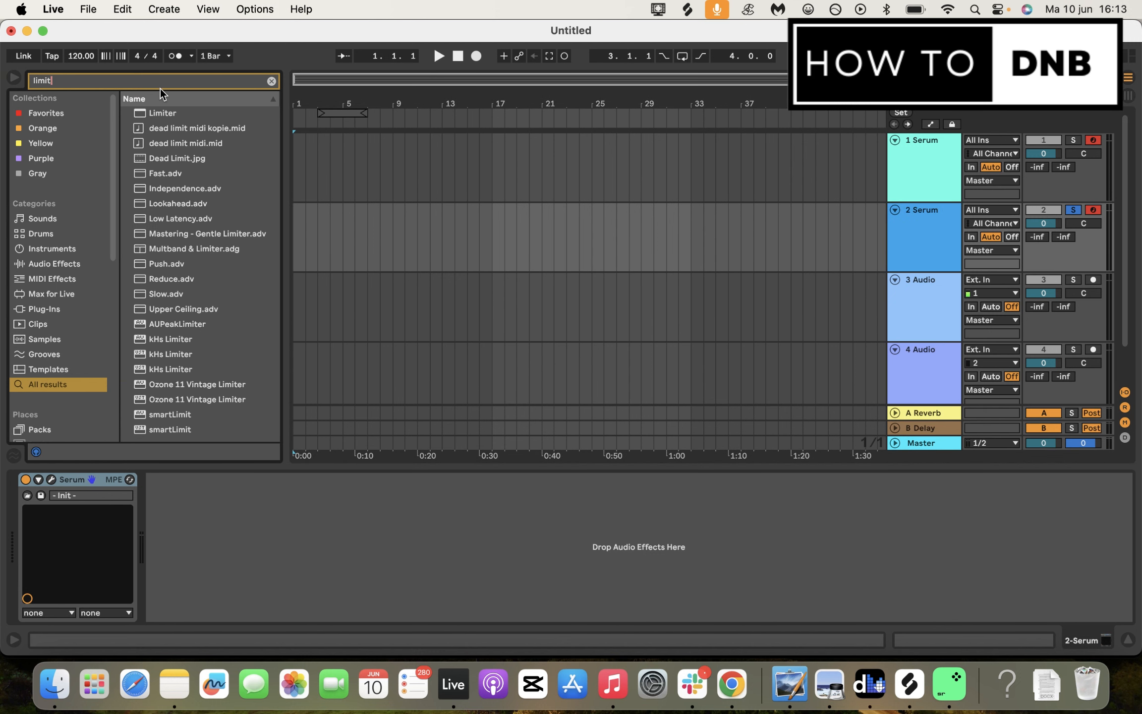
pyautogui.click(169, 124)
pyautogui.click(167, 112)
pyautogui.moveTo(167, 111); pyautogui.dragTo(181, 505)
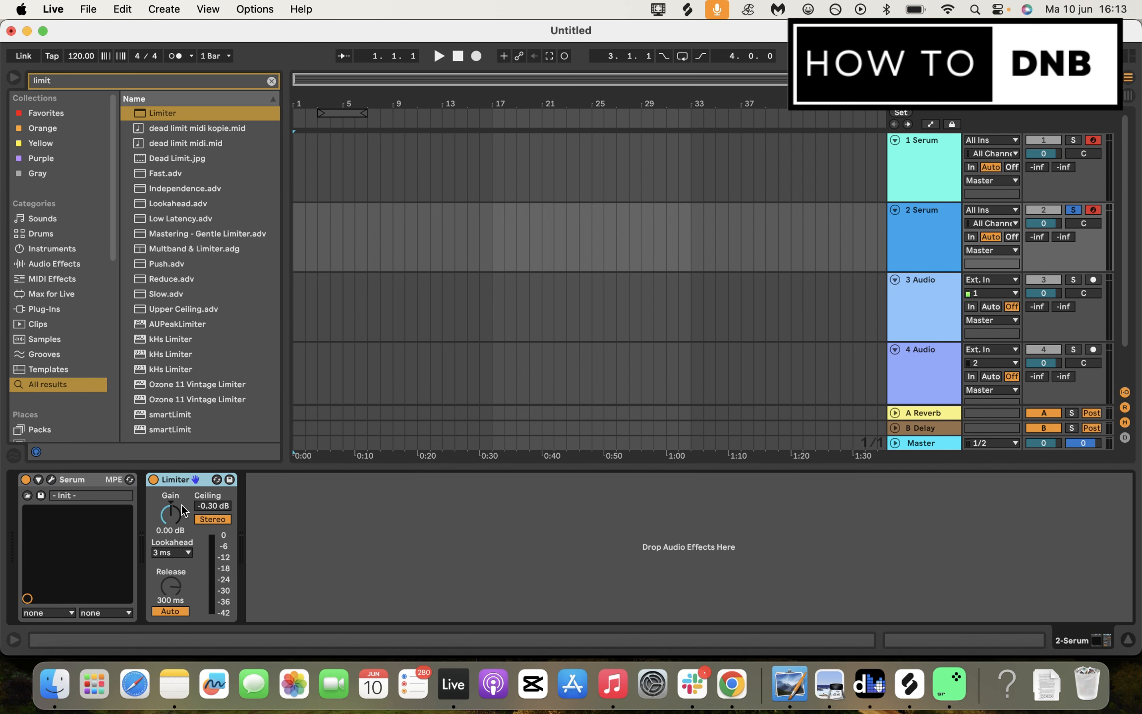
pyautogui.click(178, 520)
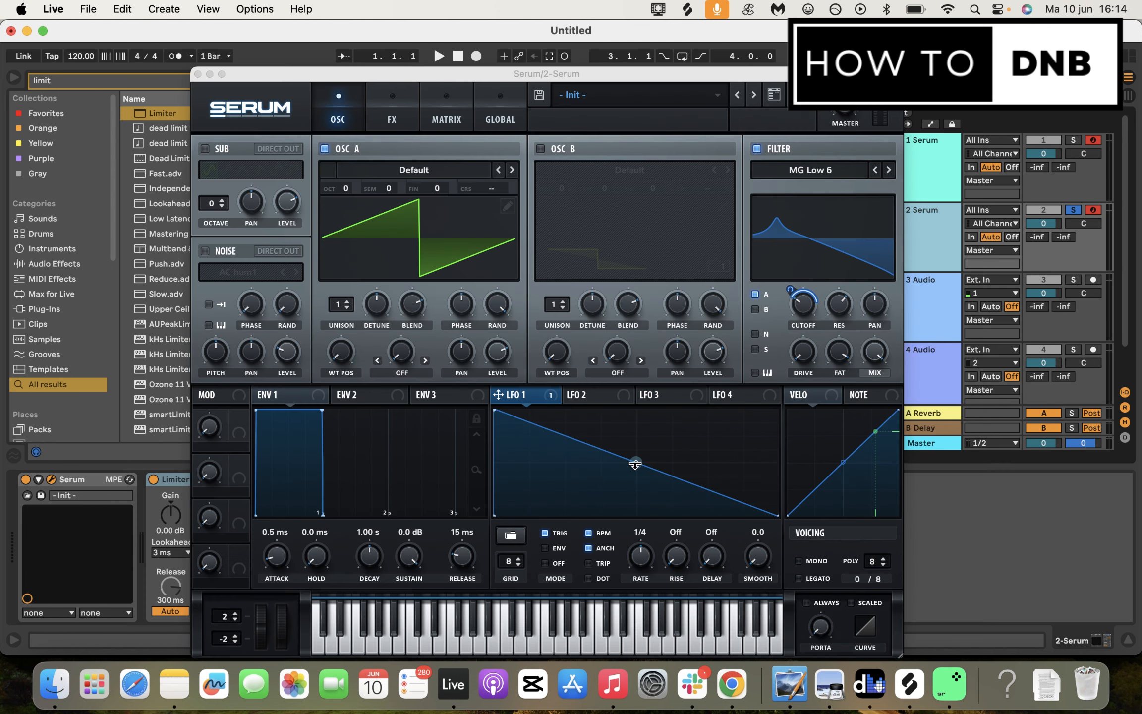
# Bend LFO 1's ramp upward into a convex curve, and enable Delay followed by Reverb at the end of the effects chain.
pyautogui.moveTo(635, 464); pyautogui.dragTo(647, 451)
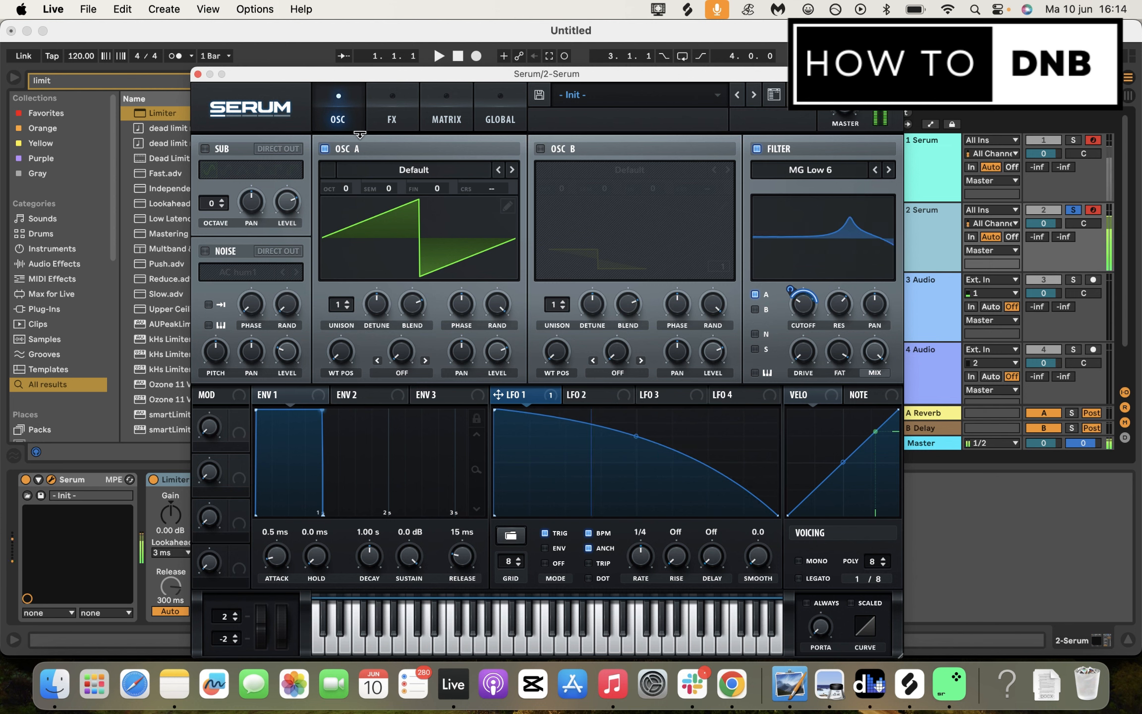
pyautogui.click(392, 120)
pyautogui.moveTo(248, 331); pyautogui.dragTo(248, 379)
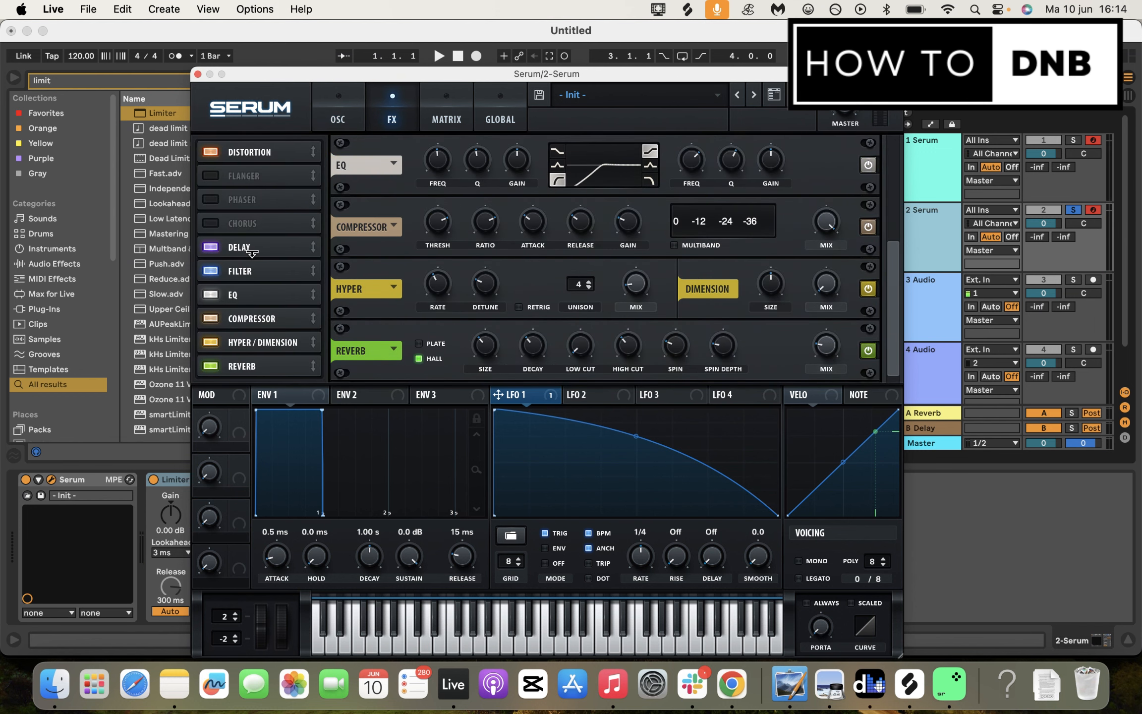
pyautogui.moveTo(251, 252); pyautogui.dragTo(256, 350)
pyautogui.scroll(-3, 433, 330)
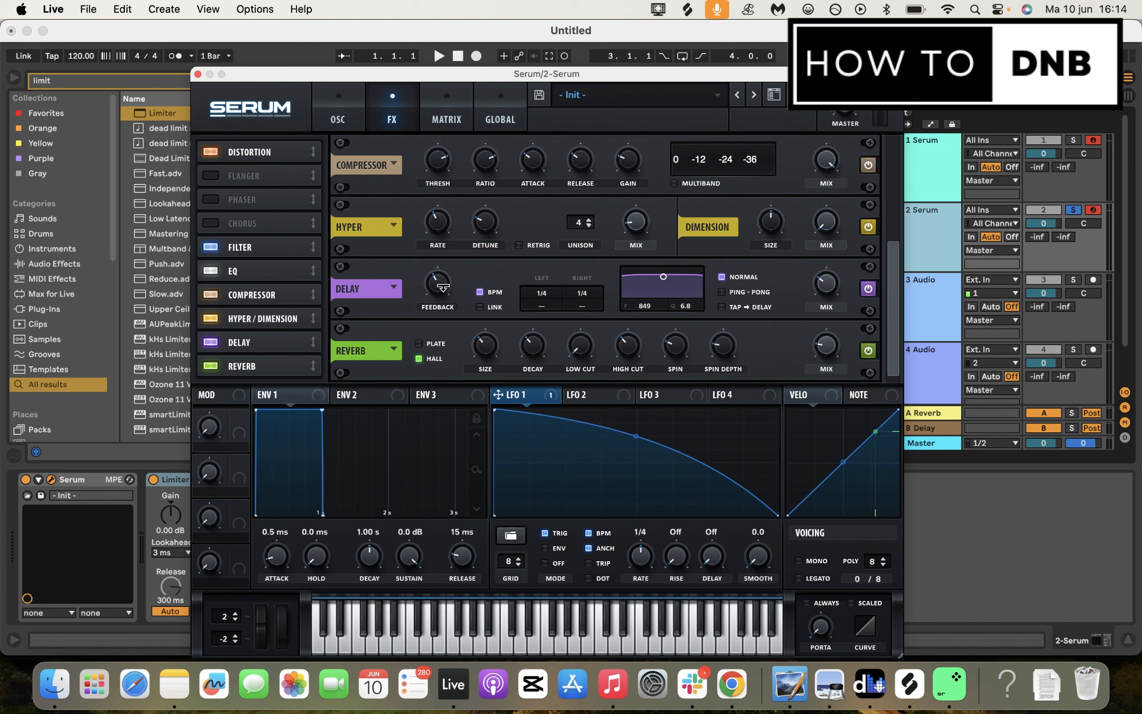
# Configure the delay with more feedback, times of 1/64 left and 1/32 right, and its filter at about 2938 Hz with Q 0.8.
pyautogui.moveTo(443, 288); pyautogui.dragTo(458, 261)
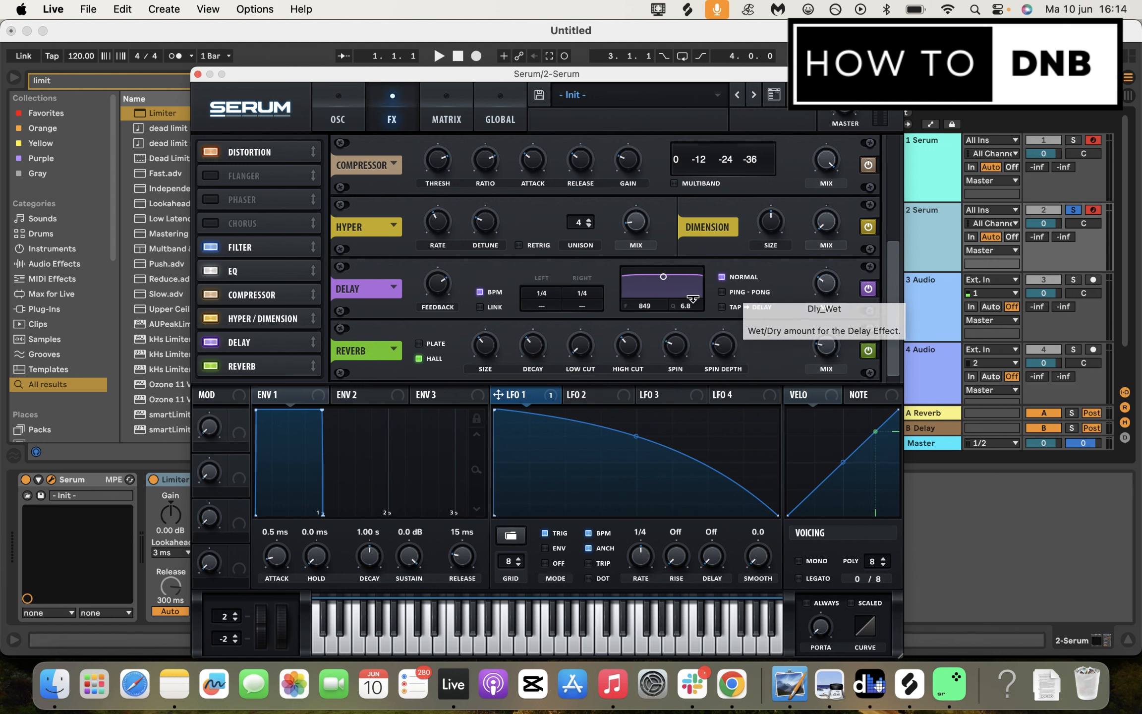
pyautogui.click(550, 293)
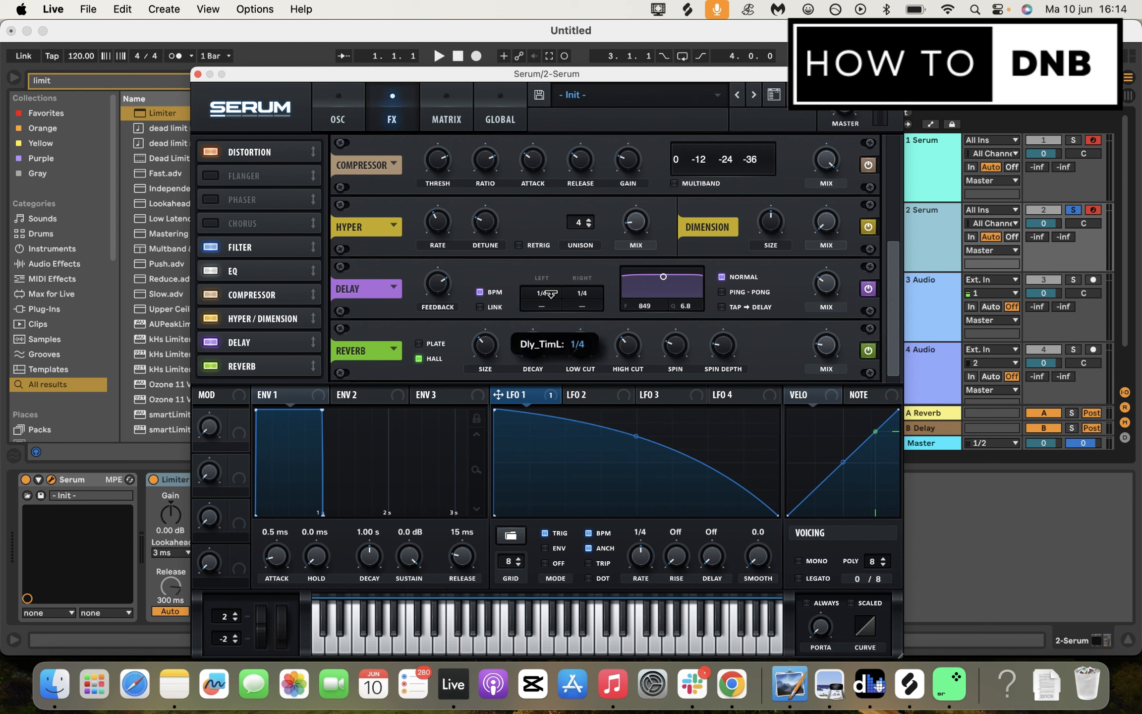
pyautogui.moveTo(549, 315); pyautogui.dragTo(549, 365)
pyautogui.moveTo(583, 313); pyautogui.dragTo(590, 343)
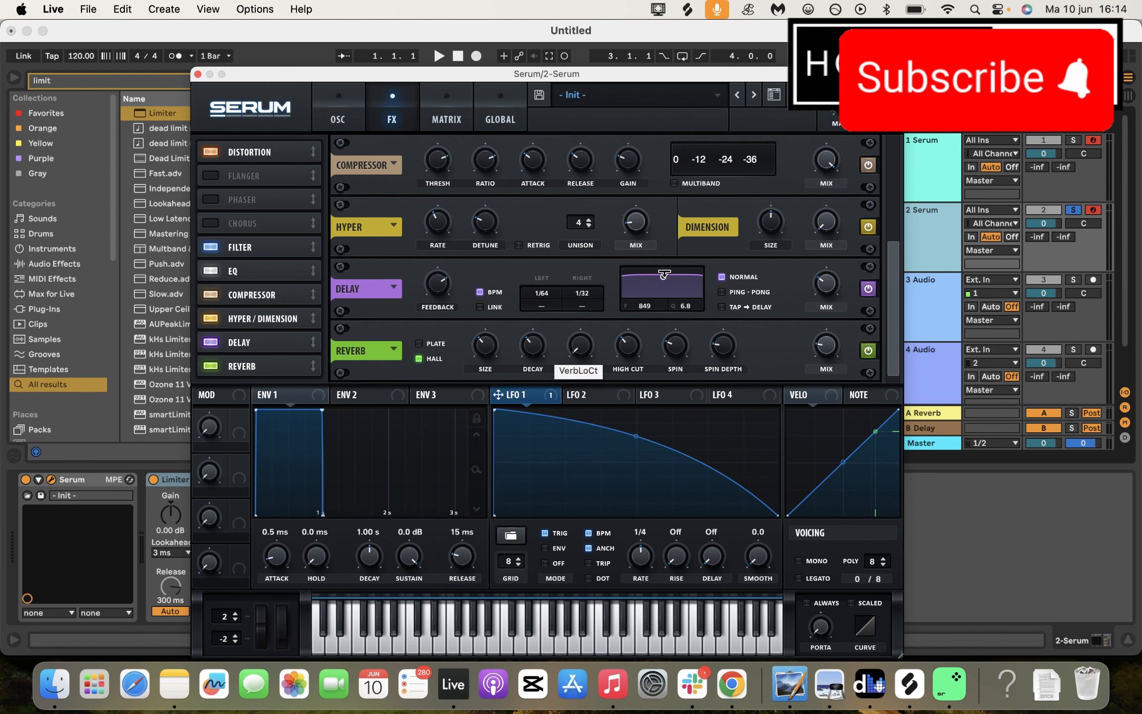
pyautogui.moveTo(664, 286); pyautogui.dragTo(680, 319)
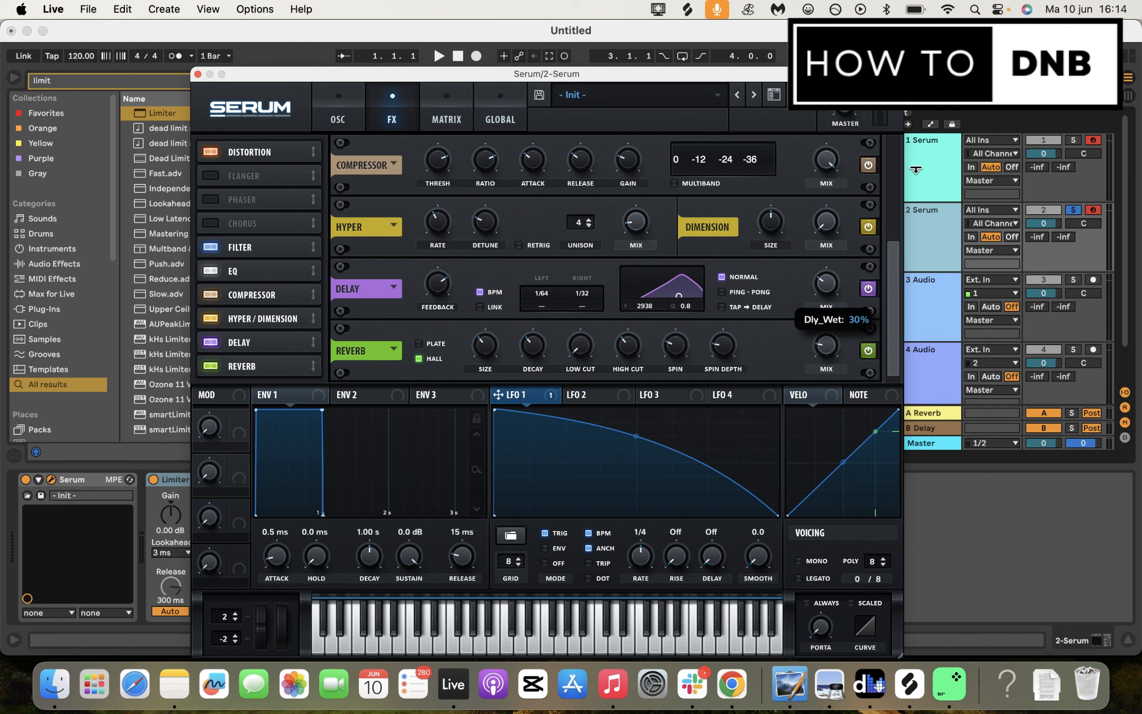
pyautogui.press('a')
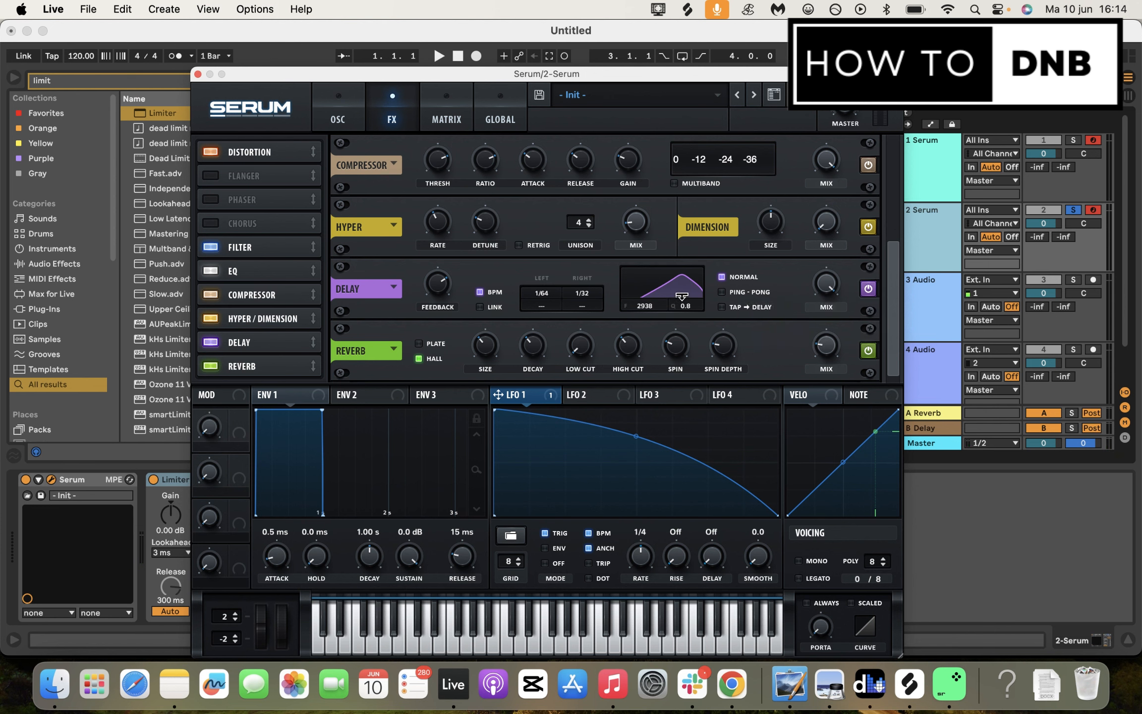
# Raise the delay filter's frequency to about 4136 Hz and lower the delay's wet mix.
pyautogui.moveTo(682, 296)
pyautogui.mouseDown()
pyautogui.moveTo(670, 309)
pyautogui.moveTo(681, 310)
pyautogui.mouseUp()
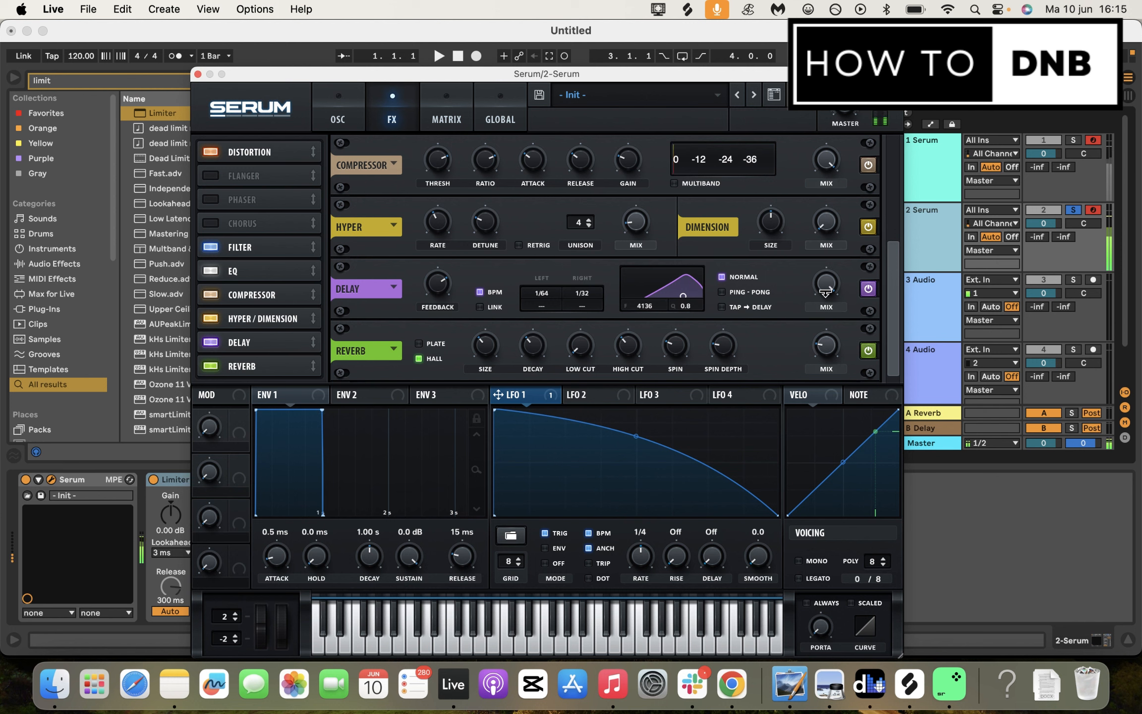
pyautogui.moveTo(825, 293); pyautogui.dragTo(825, 385)
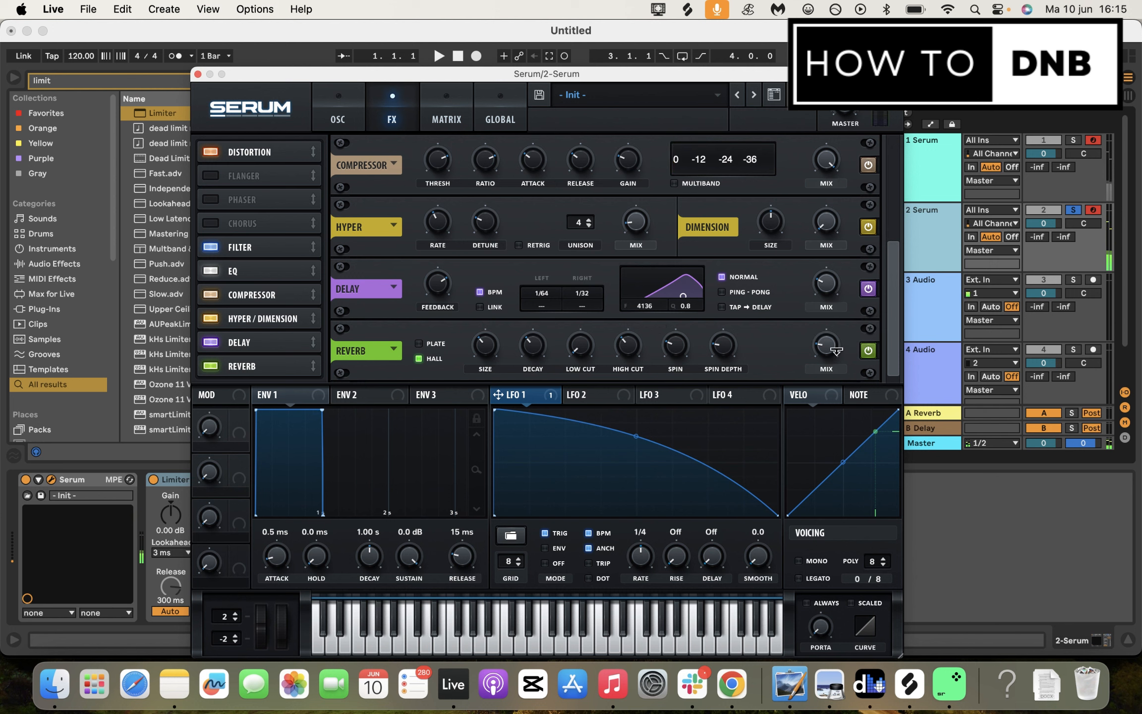
# Adjust the reverb's mix, decay and size, with the size at about 20%, and switch the reverb off.
pyautogui.moveTo(832, 351); pyautogui.dragTo(830, 360)
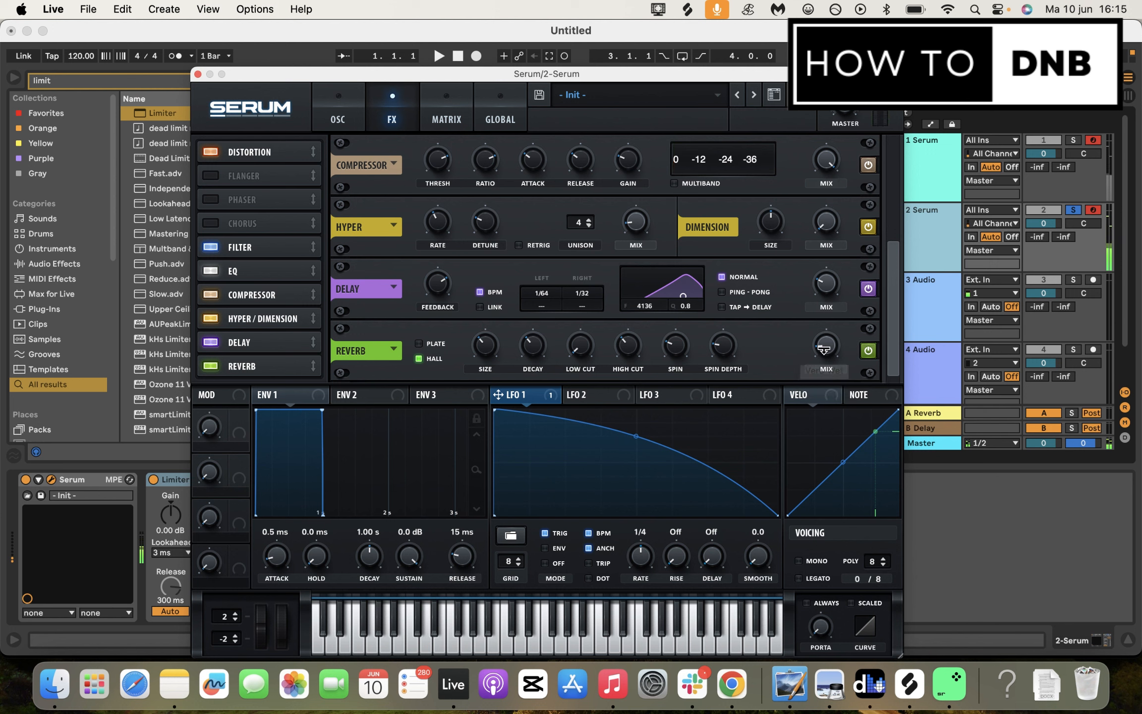
pyautogui.moveTo(530, 358); pyautogui.dragTo(531, 376)
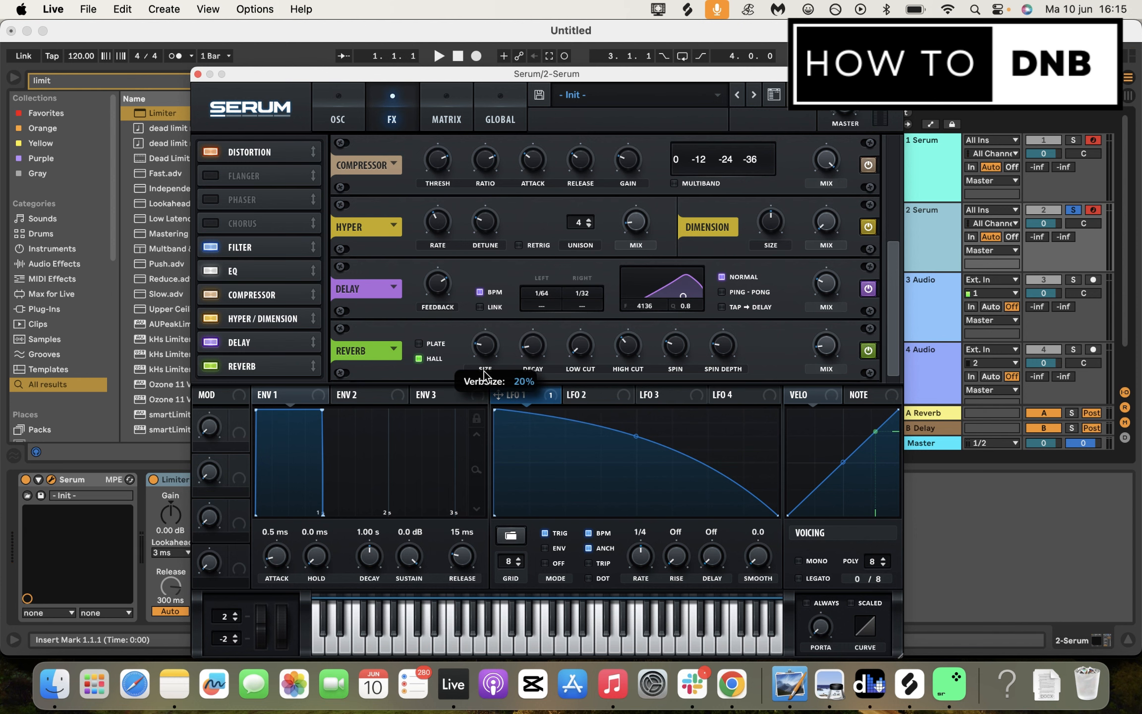
pyautogui.click(868, 351)
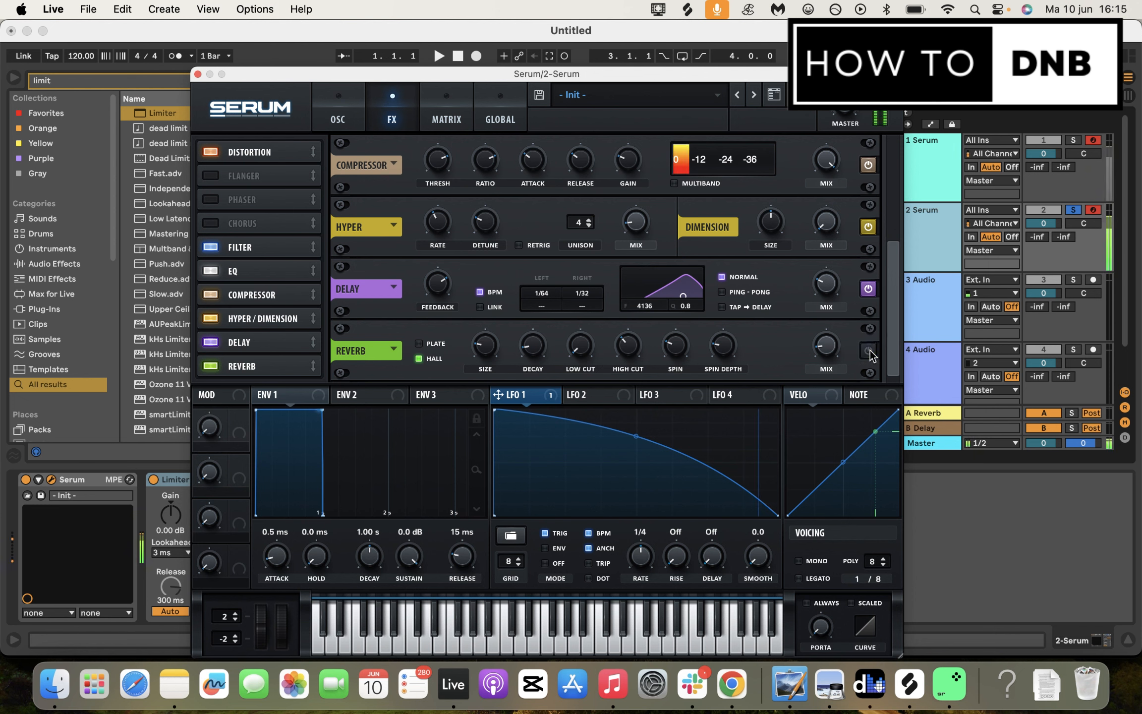
# Enable Chorus and place it between Compressor and Hyper / Dimension in the effects chain.
pyautogui.click(213, 225)
pyautogui.moveTo(254, 227); pyautogui.dragTo(255, 299)
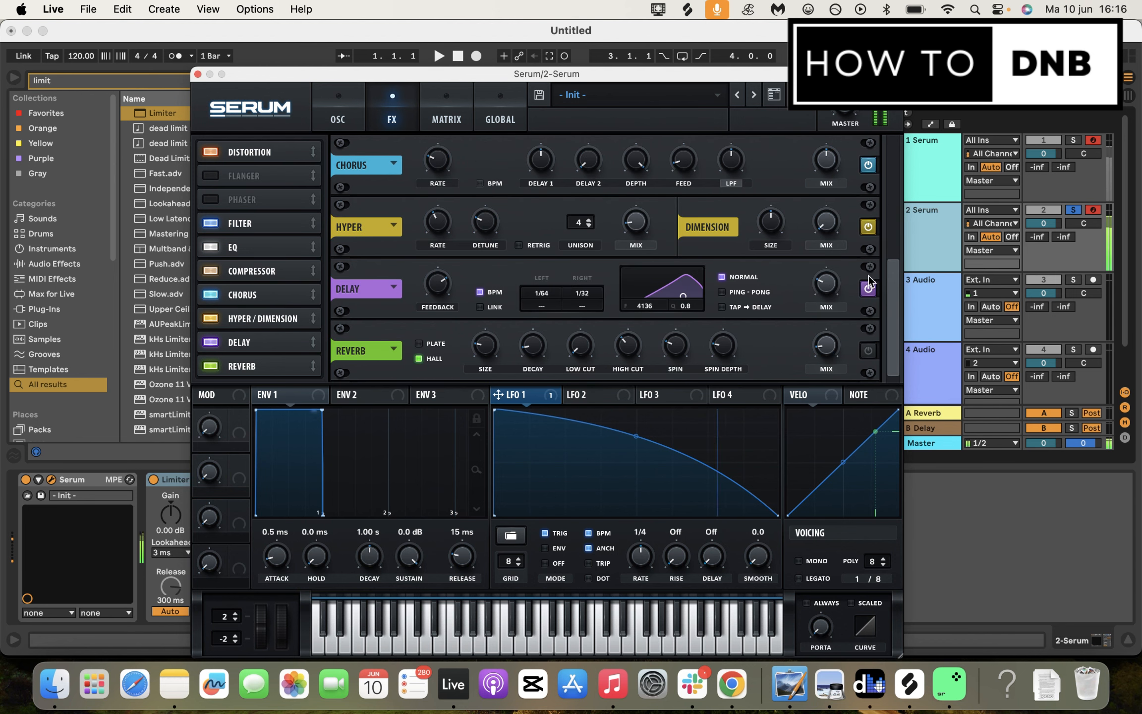
pyautogui.moveTo(893, 285); pyautogui.dragTo(897, 260)
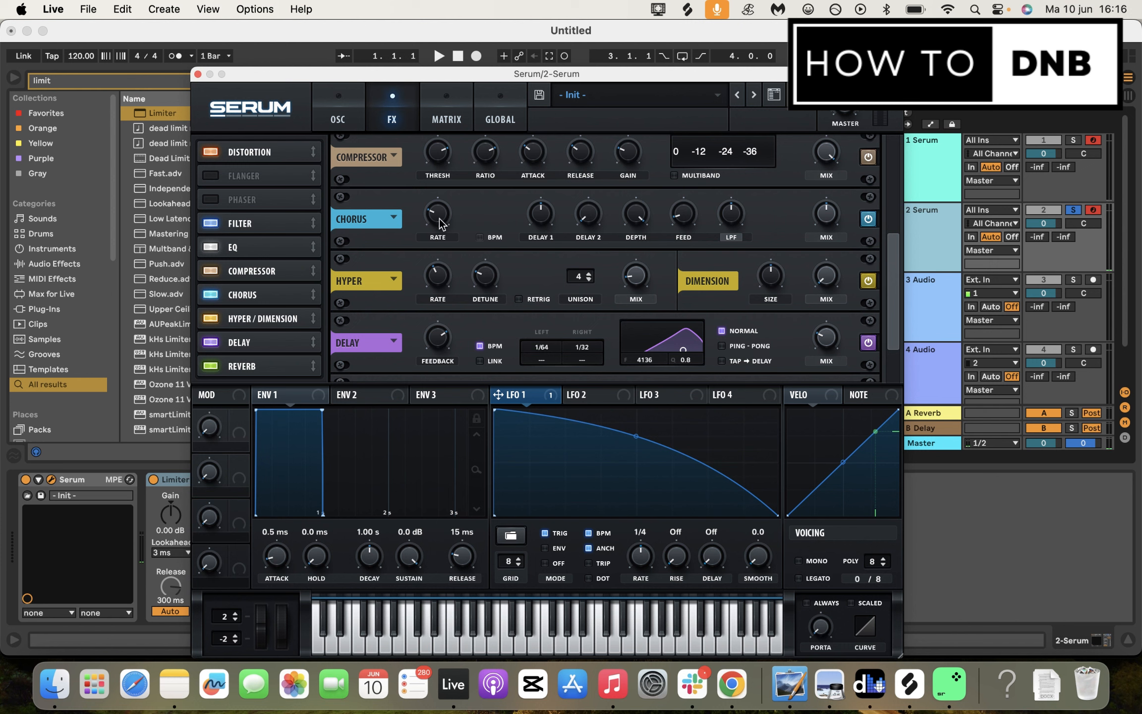
# Lower the chorus rate, adjust Delay 1, raise Delay 2, and reduce the chorus depth to about 0.8 ms.
pyautogui.moveTo(439, 218); pyautogui.dragTo(432, 278)
pyautogui.press('a')
pyautogui.moveTo(542, 214); pyautogui.dragTo(560, 179)
pyautogui.press('a')
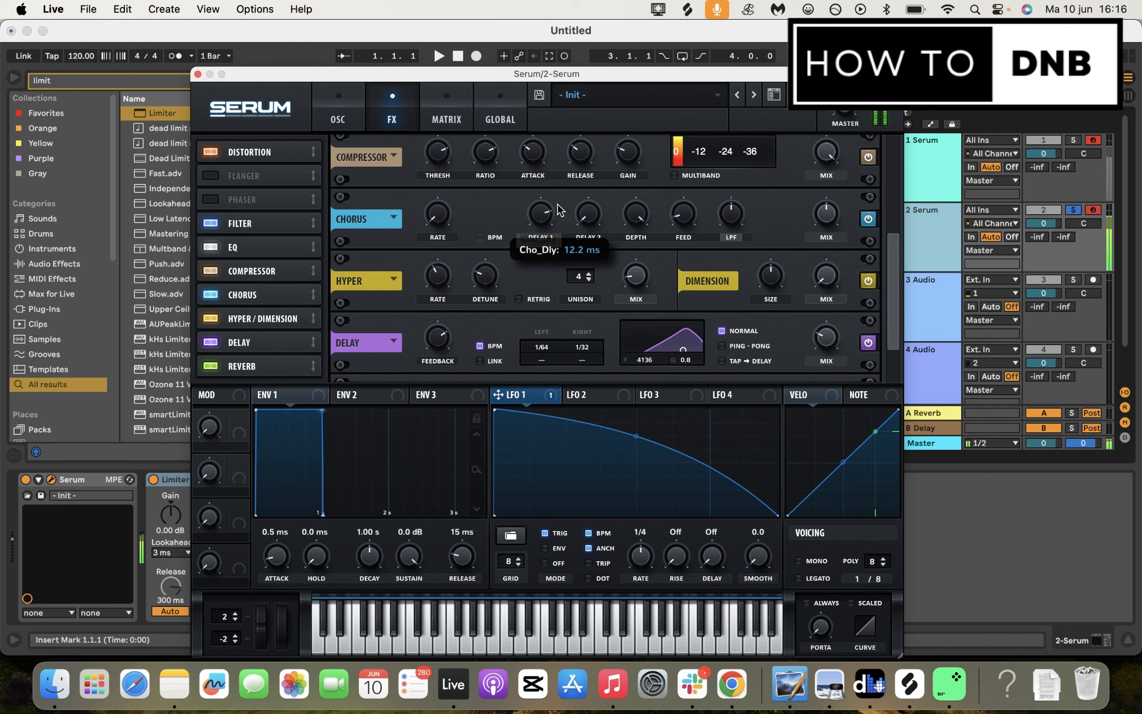
pyautogui.moveTo(546, 255); pyautogui.dragTo(548, 315)
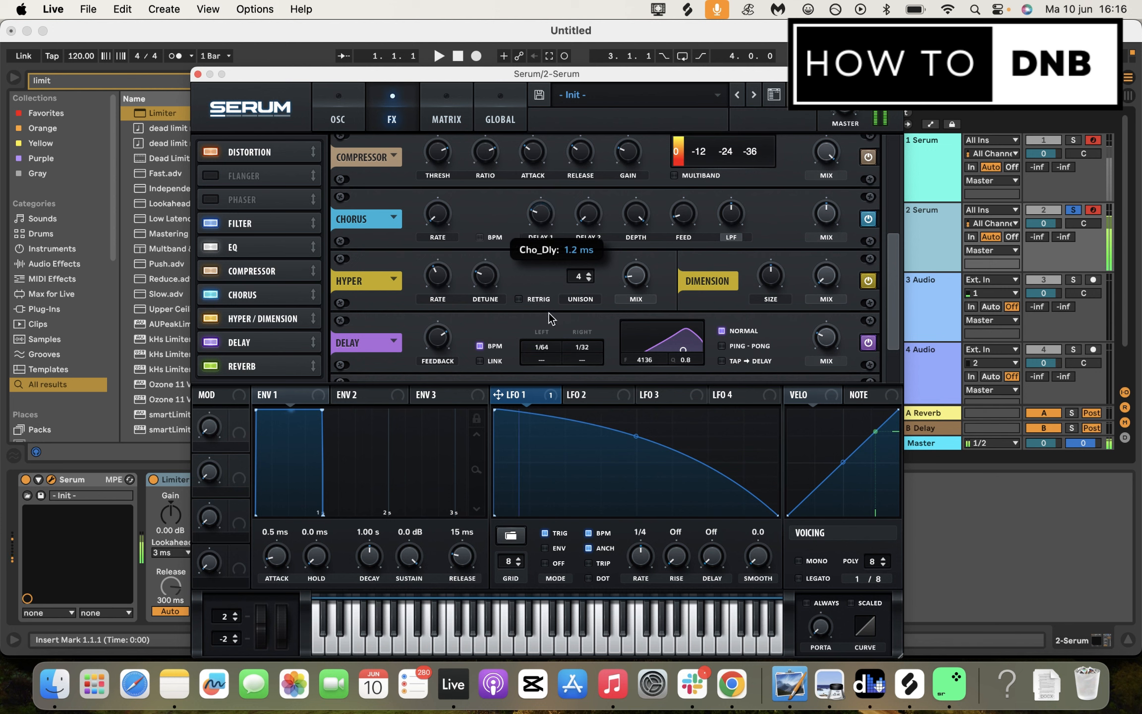
pyautogui.moveTo(586, 212); pyautogui.dragTo(608, 164)
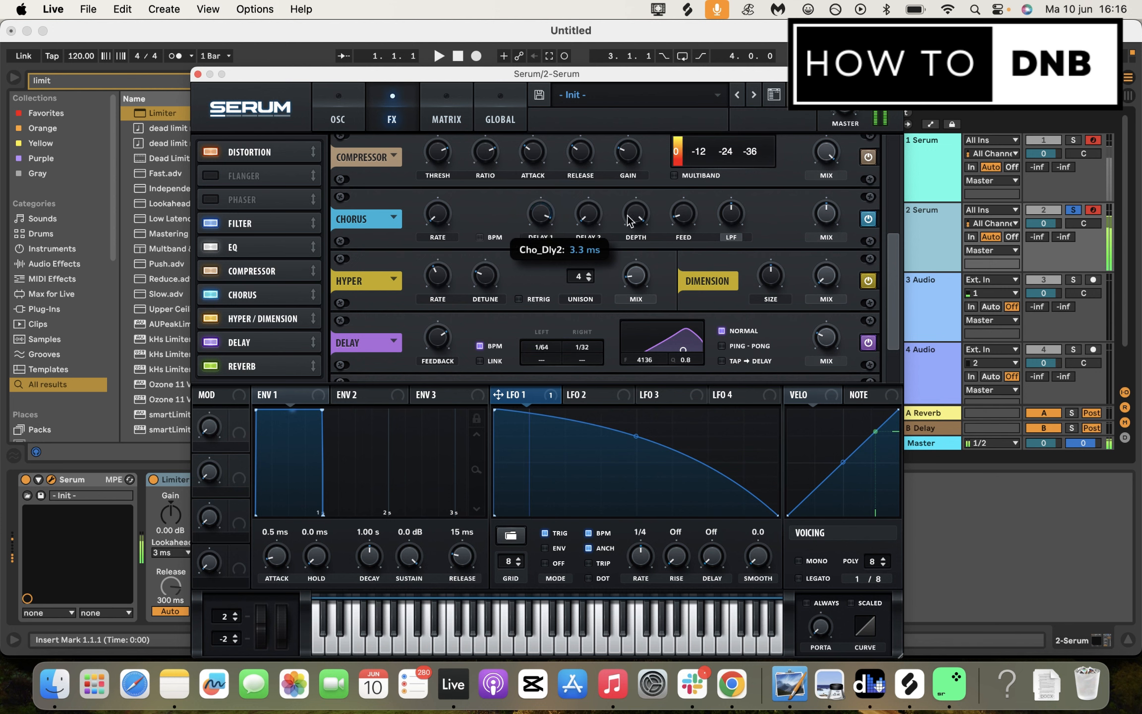
pyautogui.moveTo(636, 216); pyautogui.dragTo(636, 364)
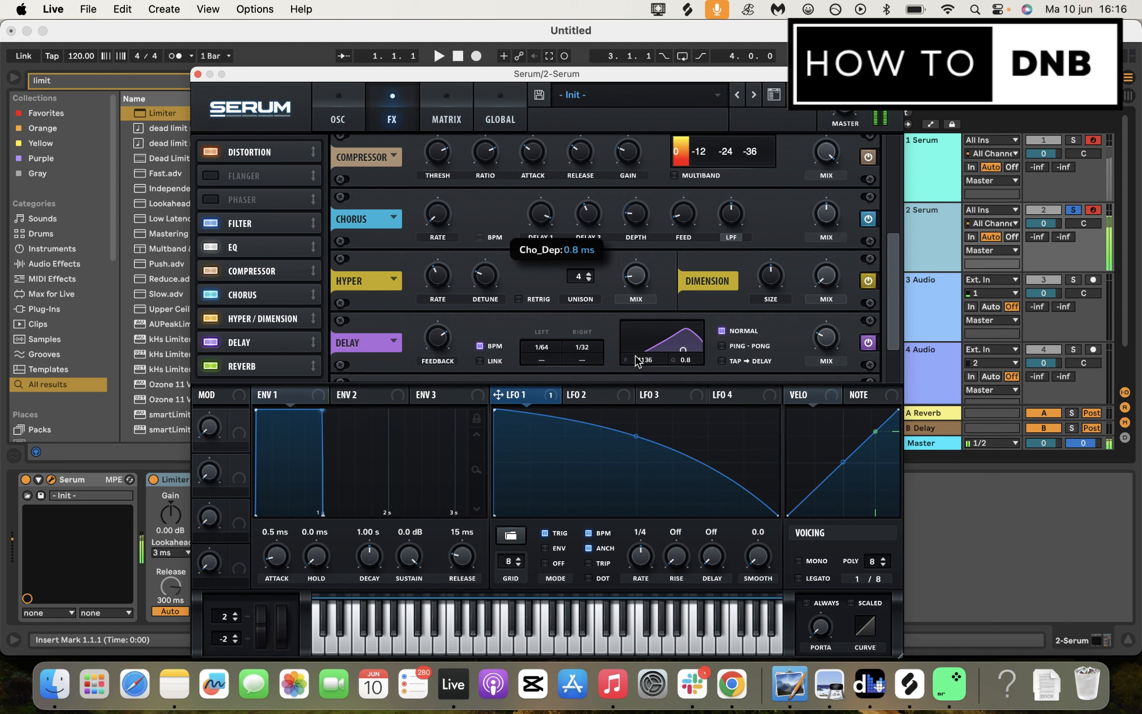
# Raise the EQ's low-cut frequency to about 1526 Hz and the comb filter's drive to about 25%.
pyautogui.scroll(3, 893, 258)
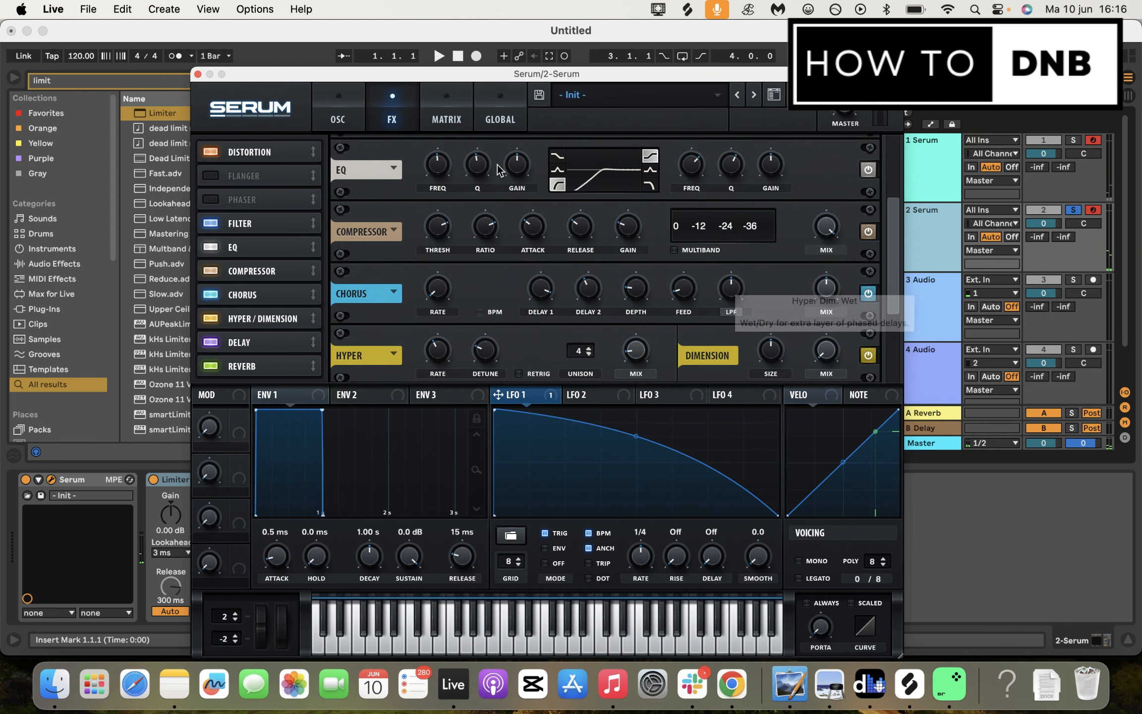
pyautogui.moveTo(440, 168)
pyautogui.mouseDown()
pyautogui.moveTo(445, 158)
pyautogui.moveTo(450, 168)
pyautogui.mouseUp()
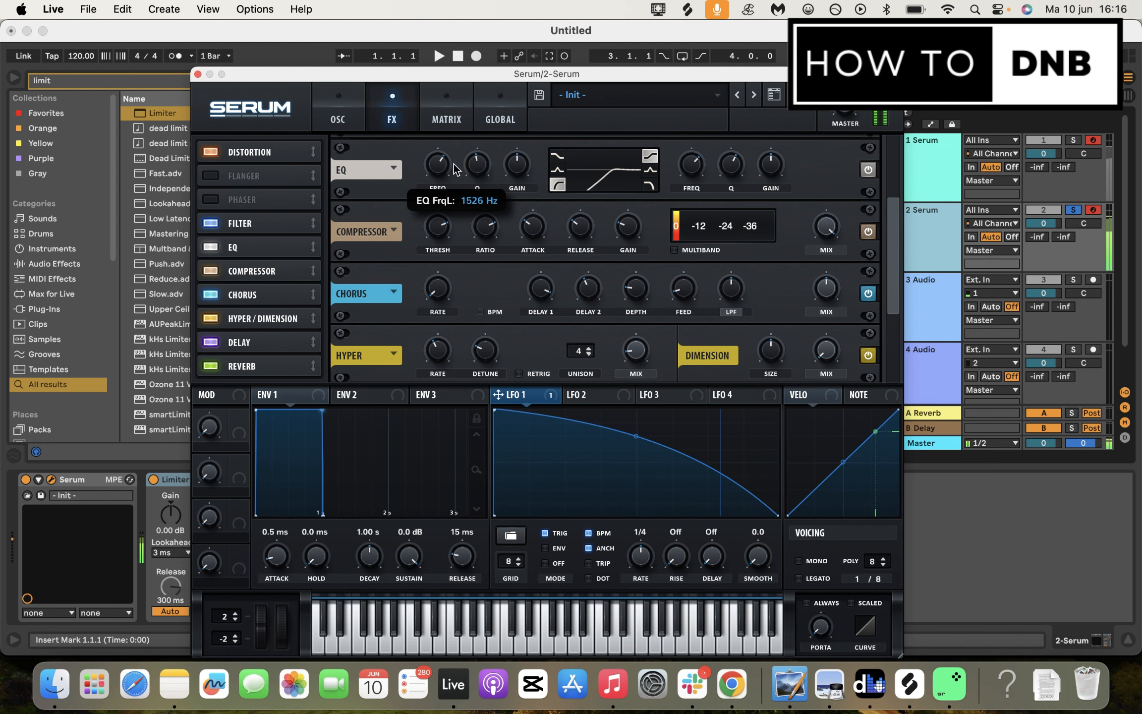
pyautogui.scroll(3, 755, 235)
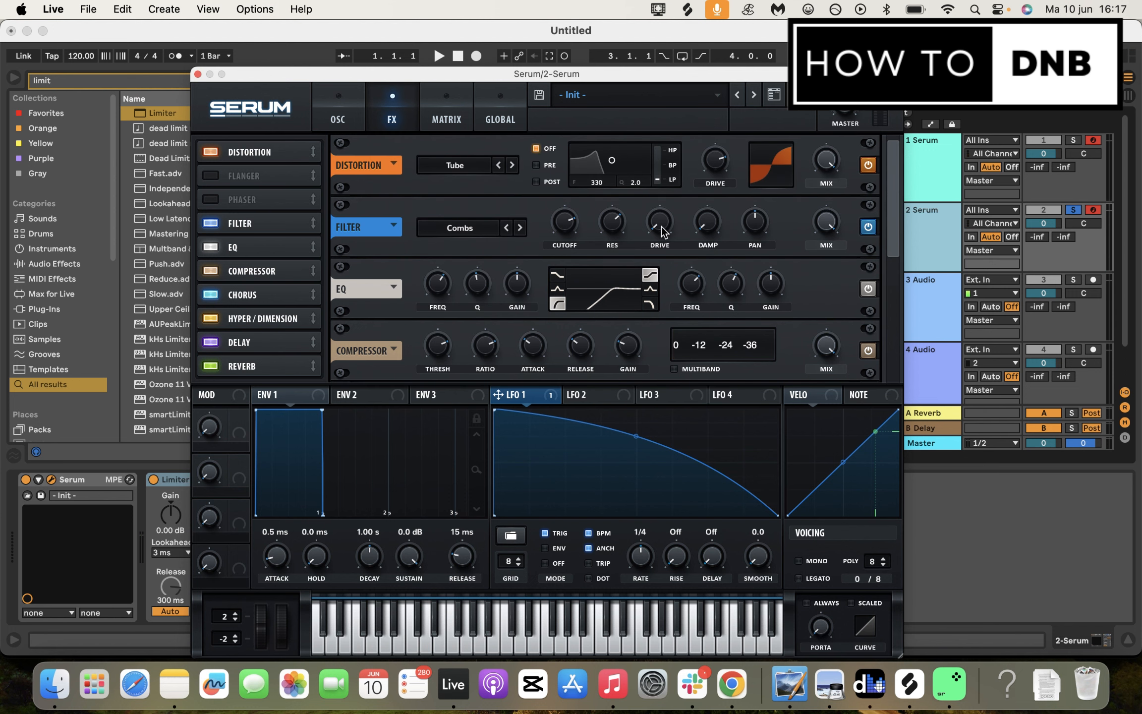
pyautogui.moveTo(660, 225); pyautogui.dragTo(670, 188)
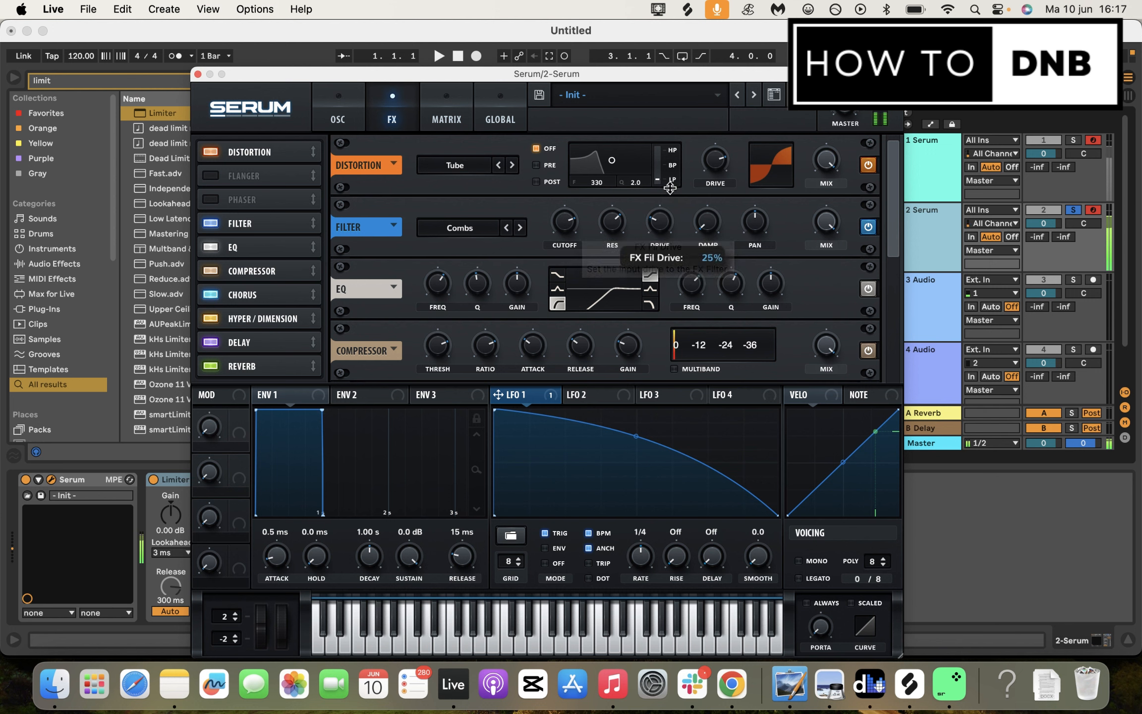
pyautogui.click(938, 192)
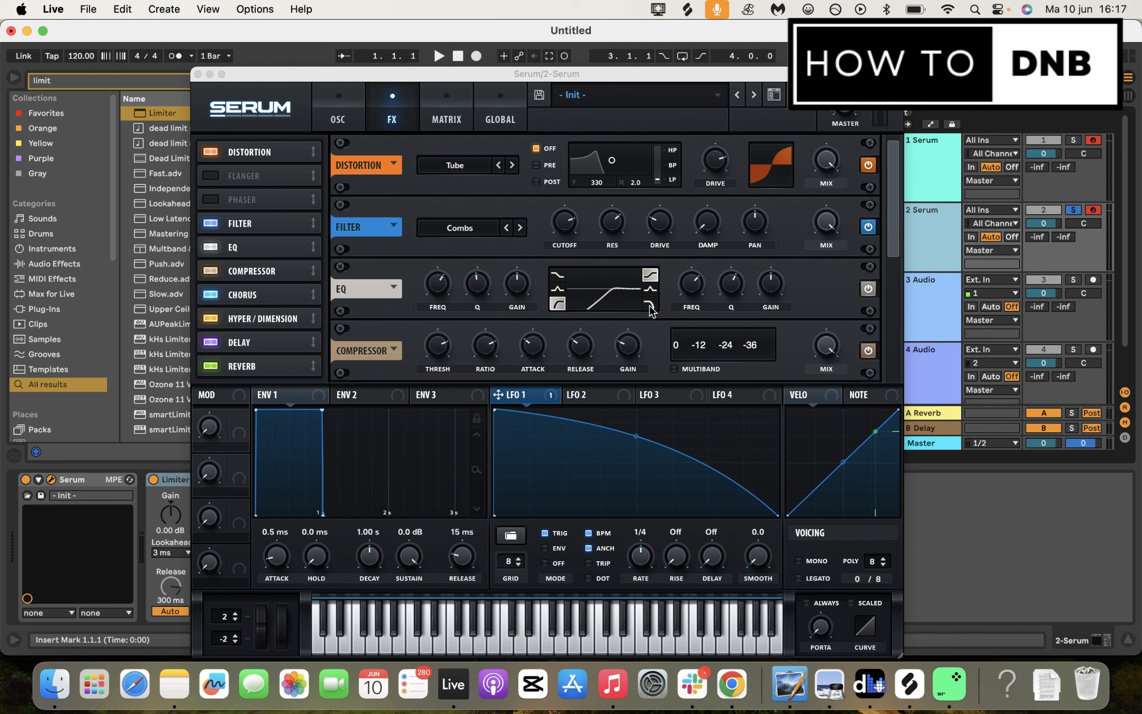
# Switch the EQ's high band to a high cut at about 9402 Hz with its Q at about 45%.
pyautogui.click(652, 305)
pyautogui.moveTo(700, 288); pyautogui.dragTo(718, 261)
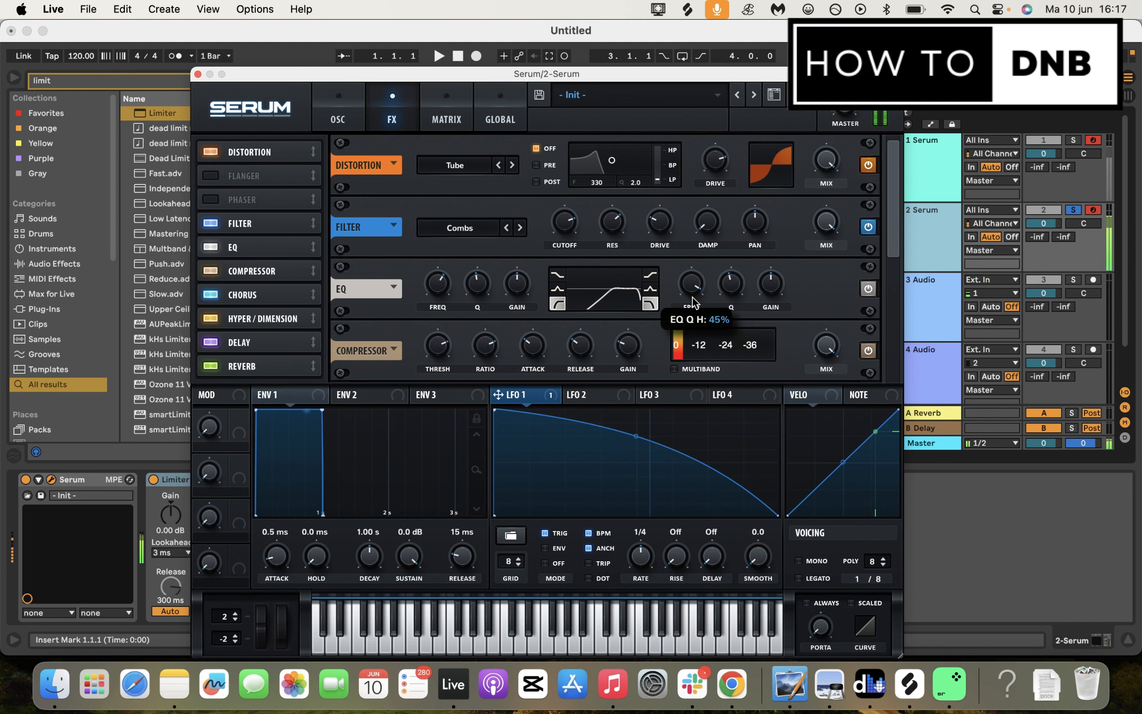
pyautogui.moveTo(690, 290); pyautogui.dragTo(693, 295)
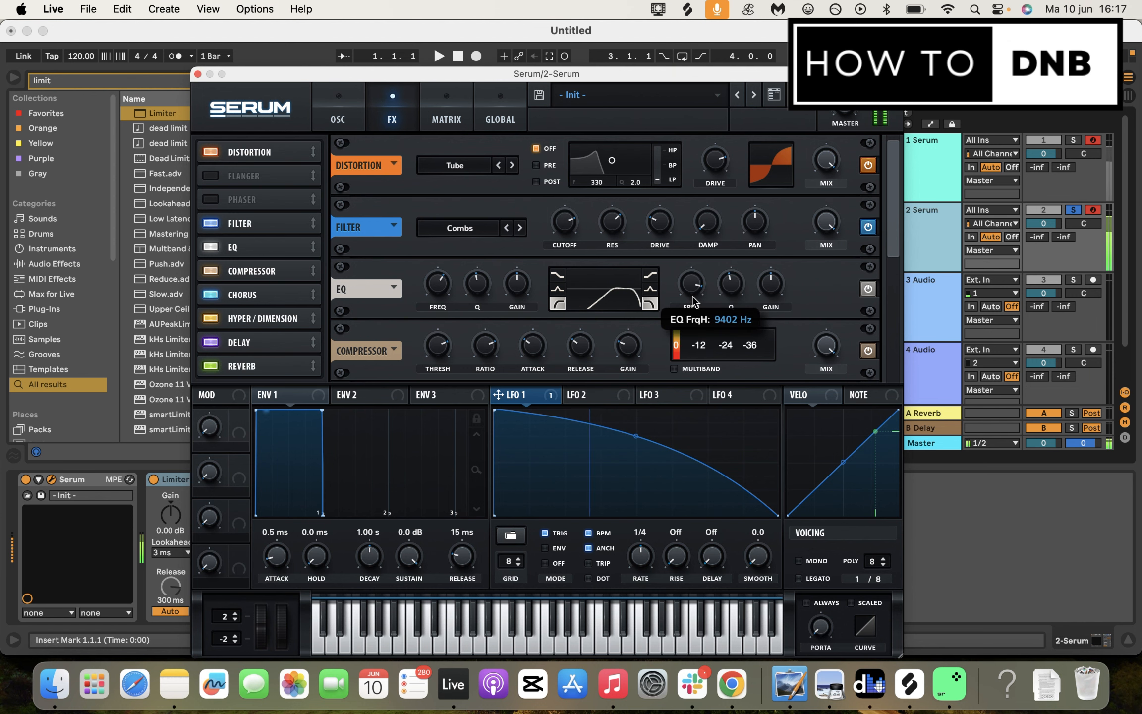
# Reduce the chorus wet mix to about 30%.
pyautogui.scroll(-5, 815, 249)
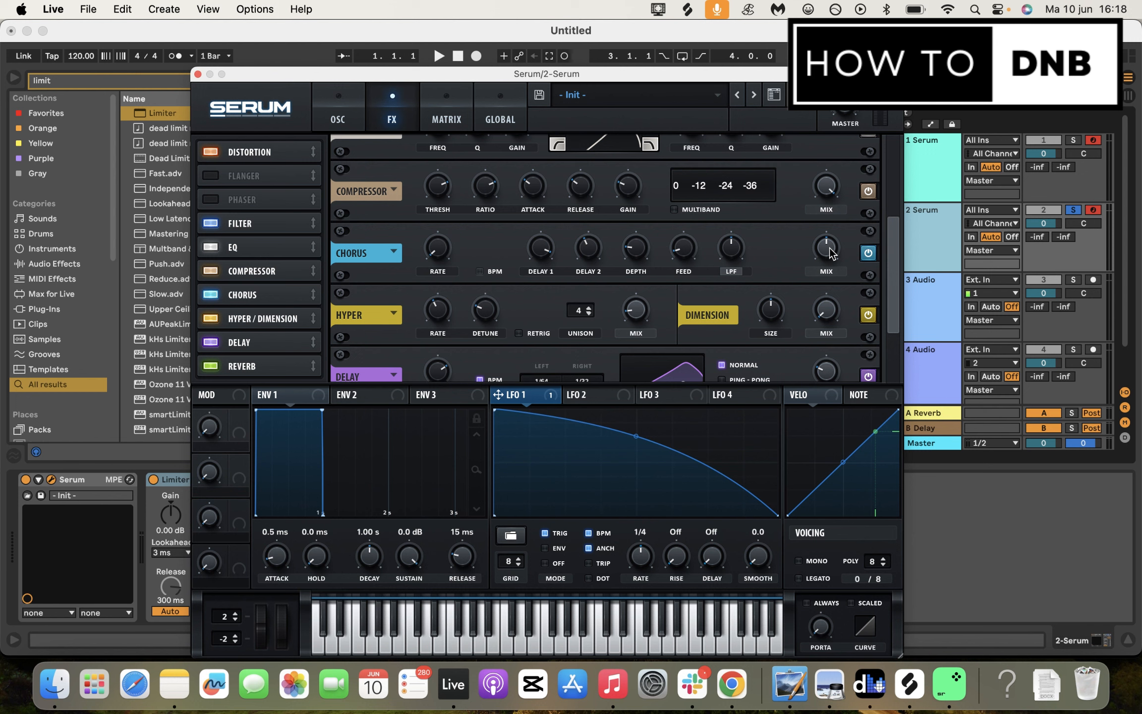
pyautogui.moveTo(830, 261)
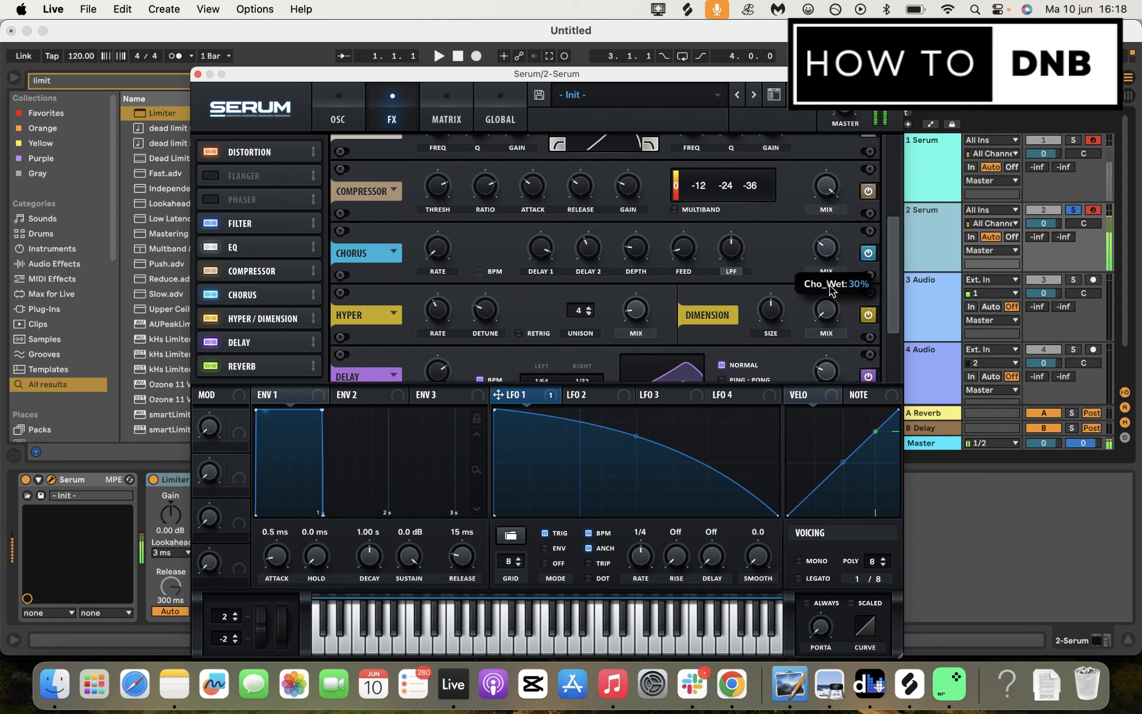
pyautogui.scroll(-2, 830, 291)
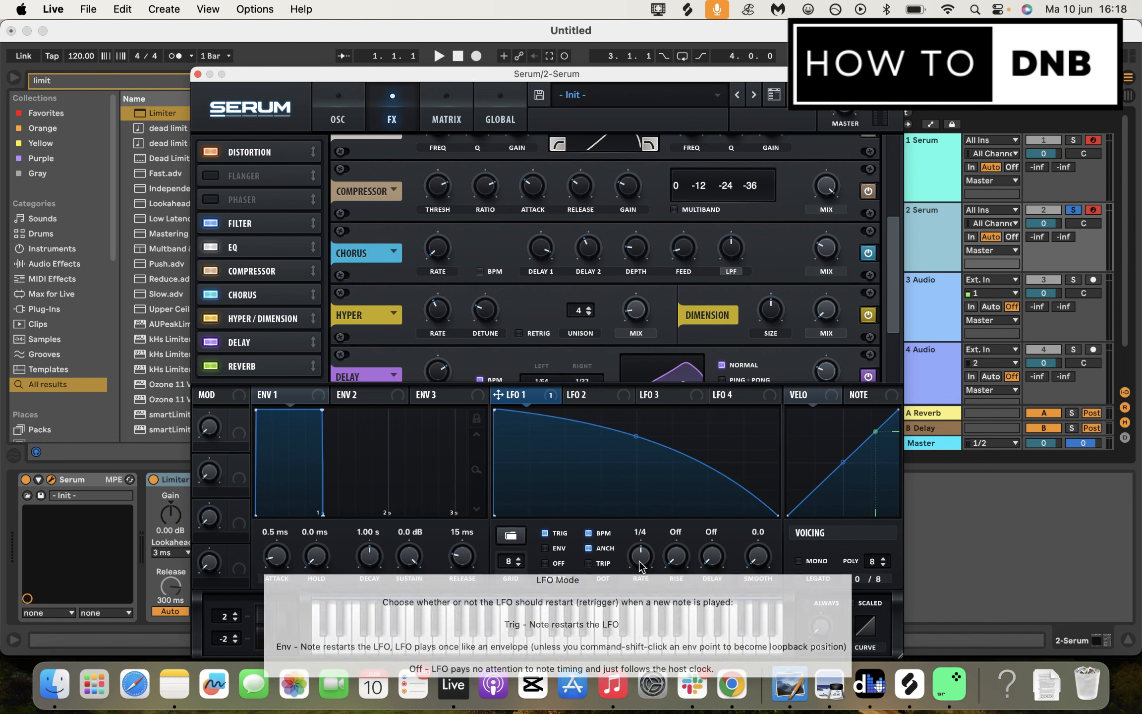
# Enable triplet timing for LFO 1, try the 1/4 triplet rate, and slow the rate to a bar triplet.
pyautogui.click(589, 563)
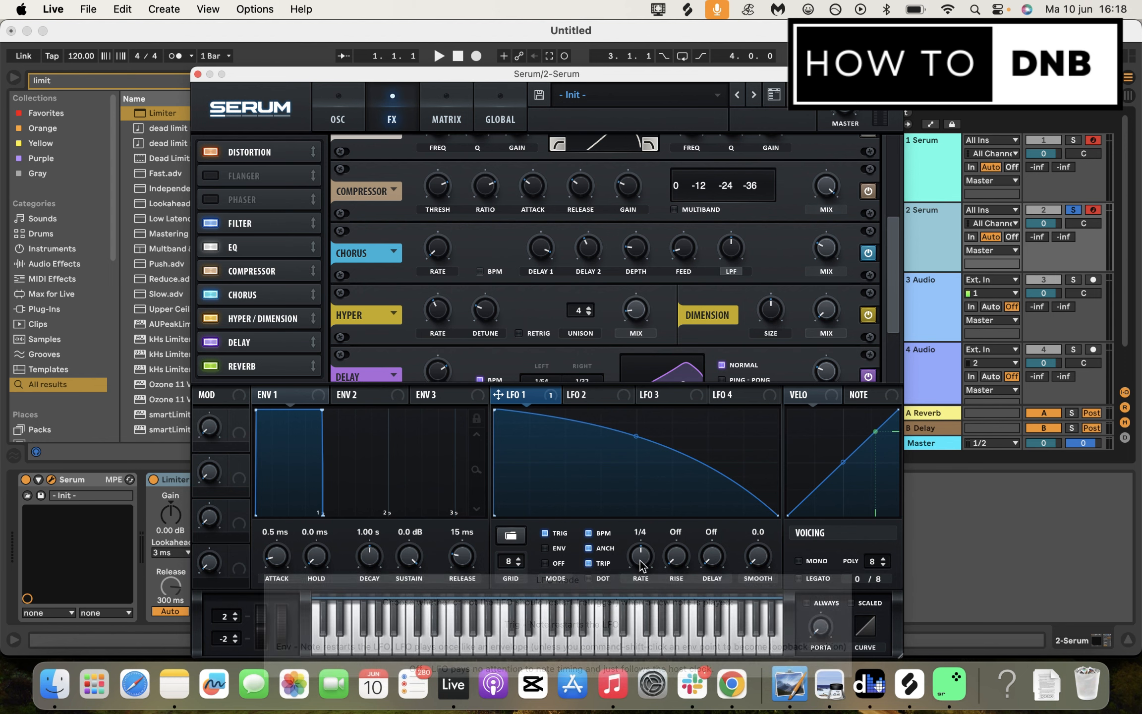
pyautogui.moveTo(643, 556); pyautogui.dragTo(642, 552)
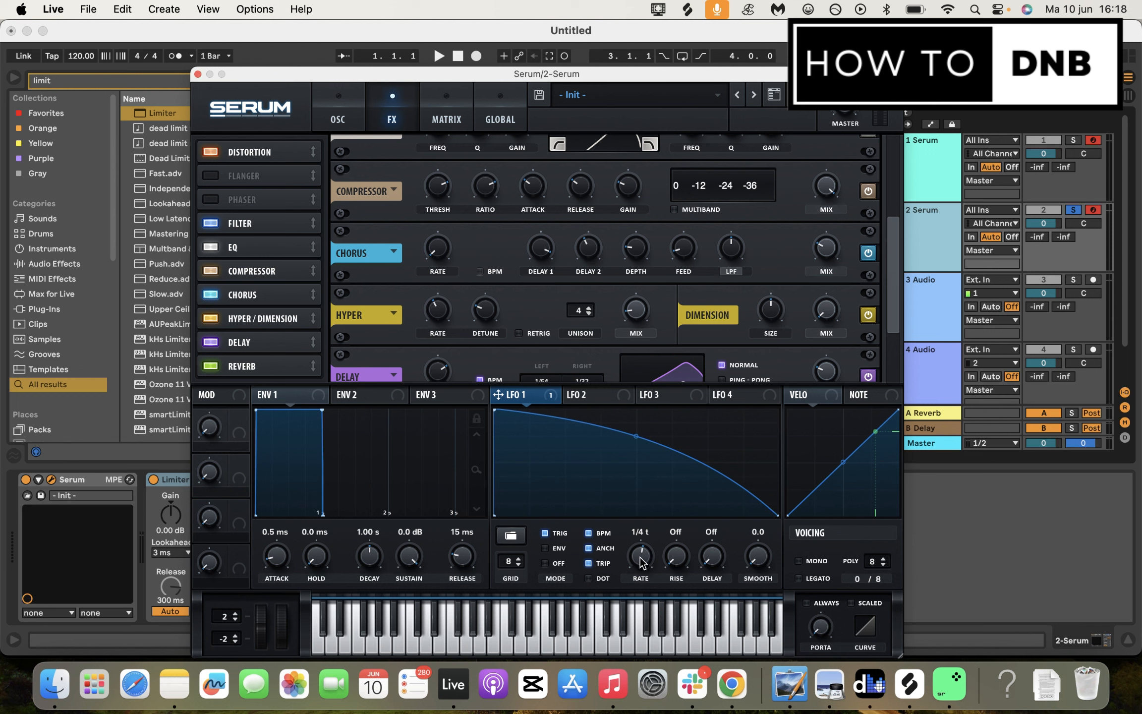
pyautogui.press('a')
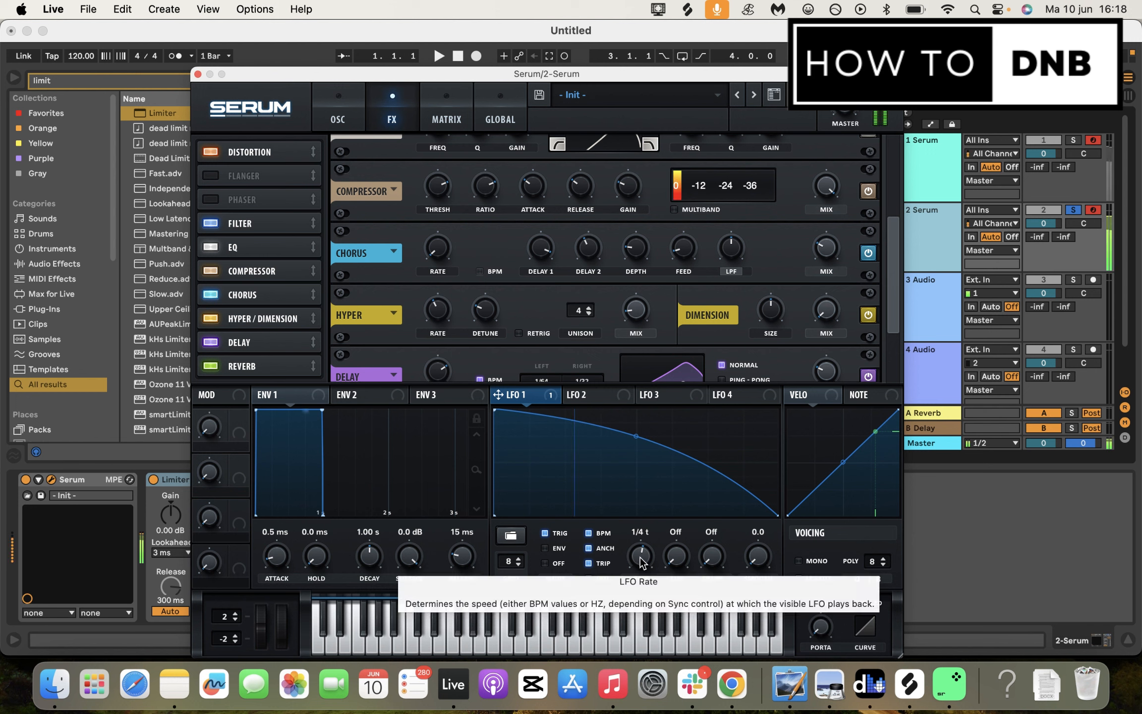
pyautogui.moveTo(640, 562); pyautogui.dragTo(639, 575)
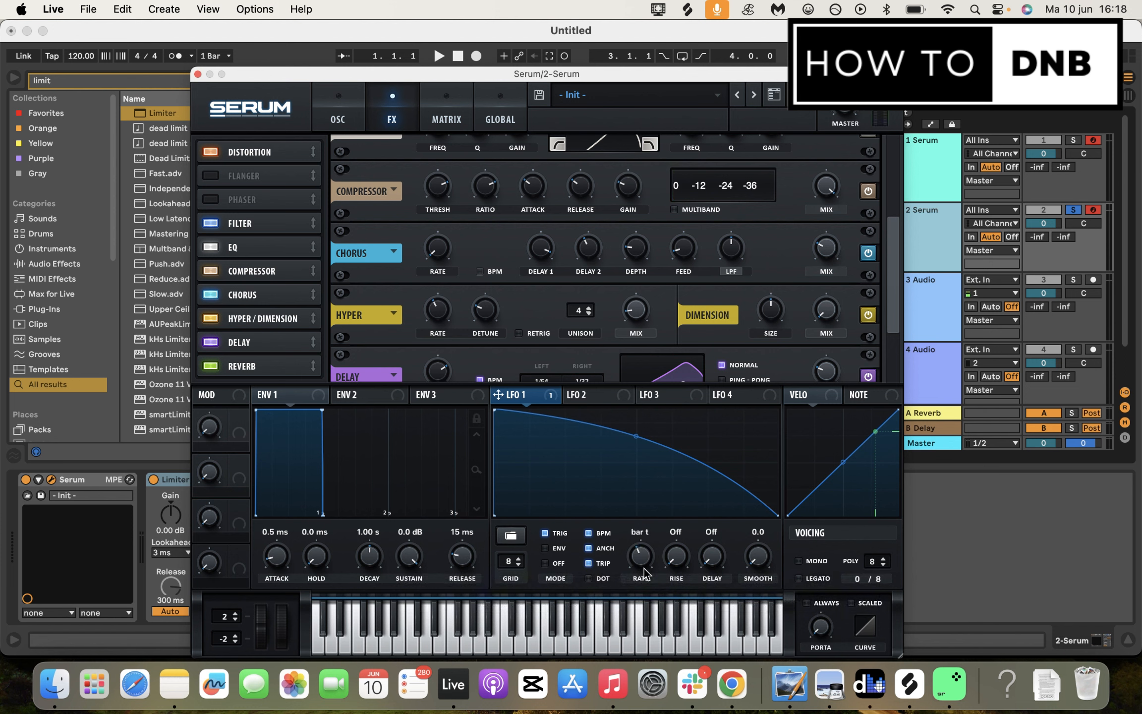
# Rebalance the MG Low 6 filter's base cutoff and the depth of LFO 1's modulation on it.
pyautogui.scroll(5, 366, 198)
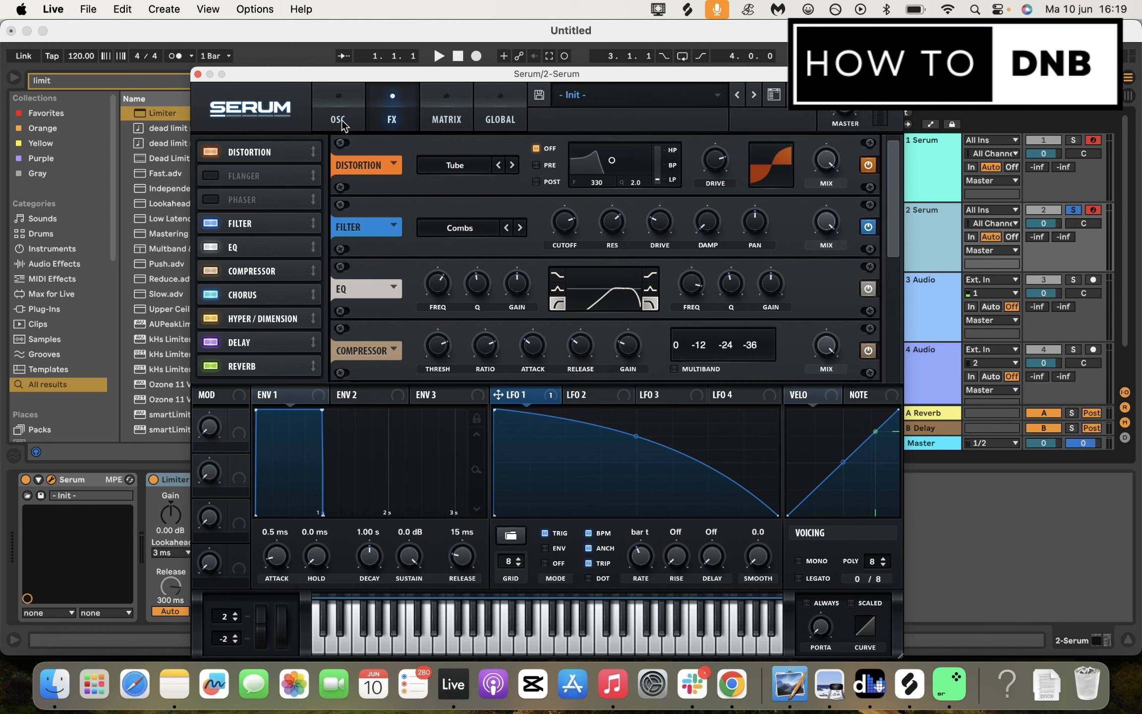
pyautogui.click(341, 120)
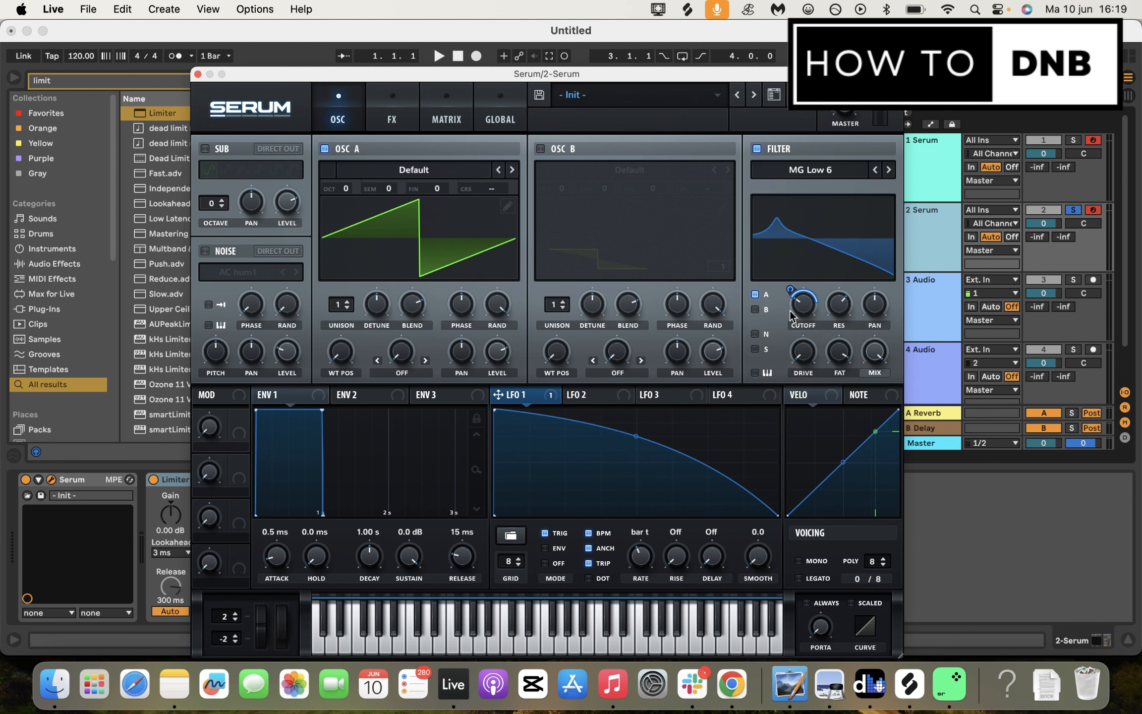
pyautogui.moveTo(803, 299); pyautogui.dragTo(809, 362)
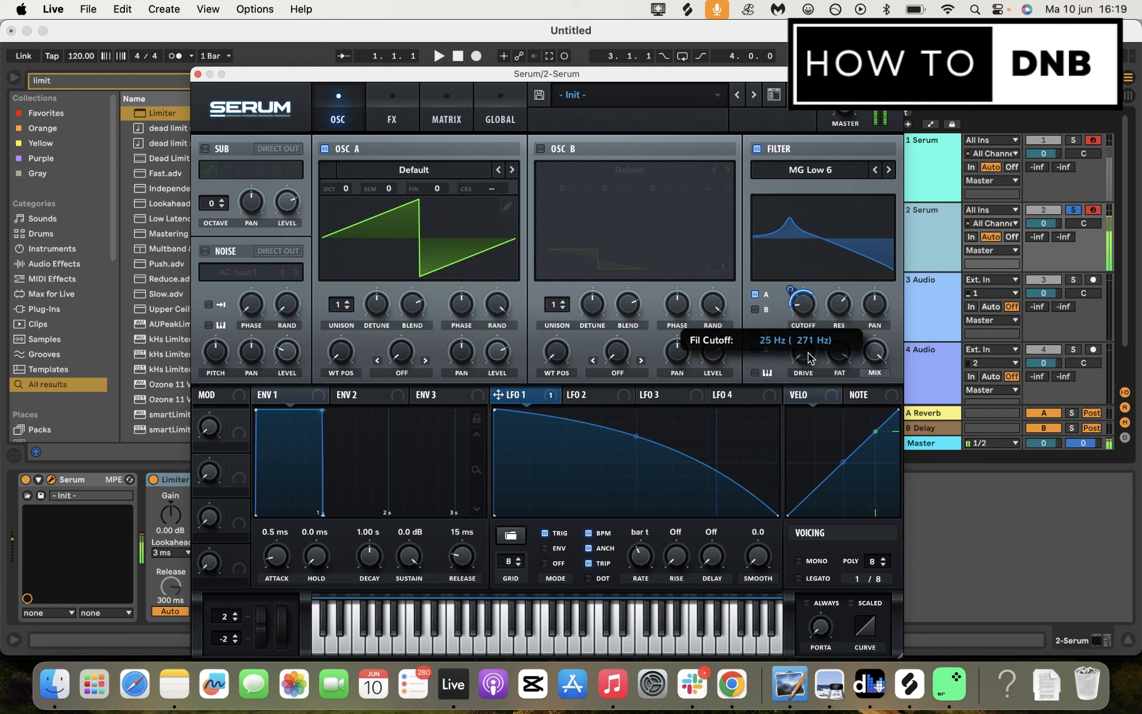
pyautogui.moveTo(790, 289); pyautogui.dragTo(790, 316)
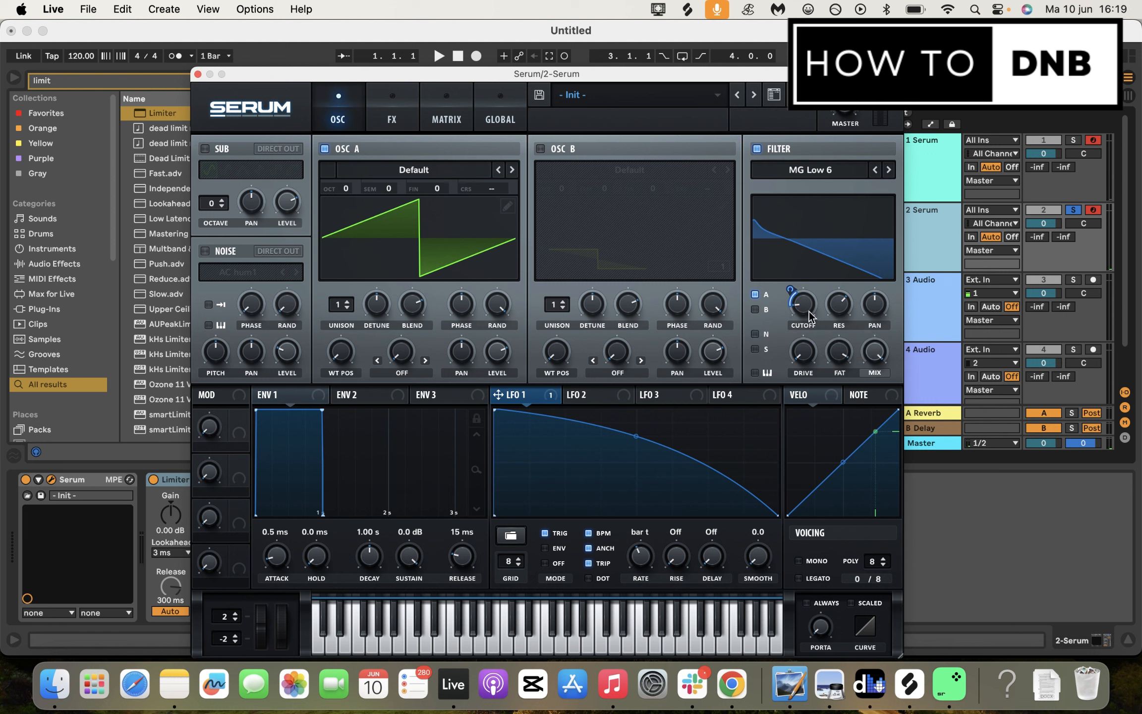
pyautogui.moveTo(816, 271); pyautogui.dragTo(827, 248)
pyautogui.moveTo(794, 315); pyautogui.dragTo(796, 281)
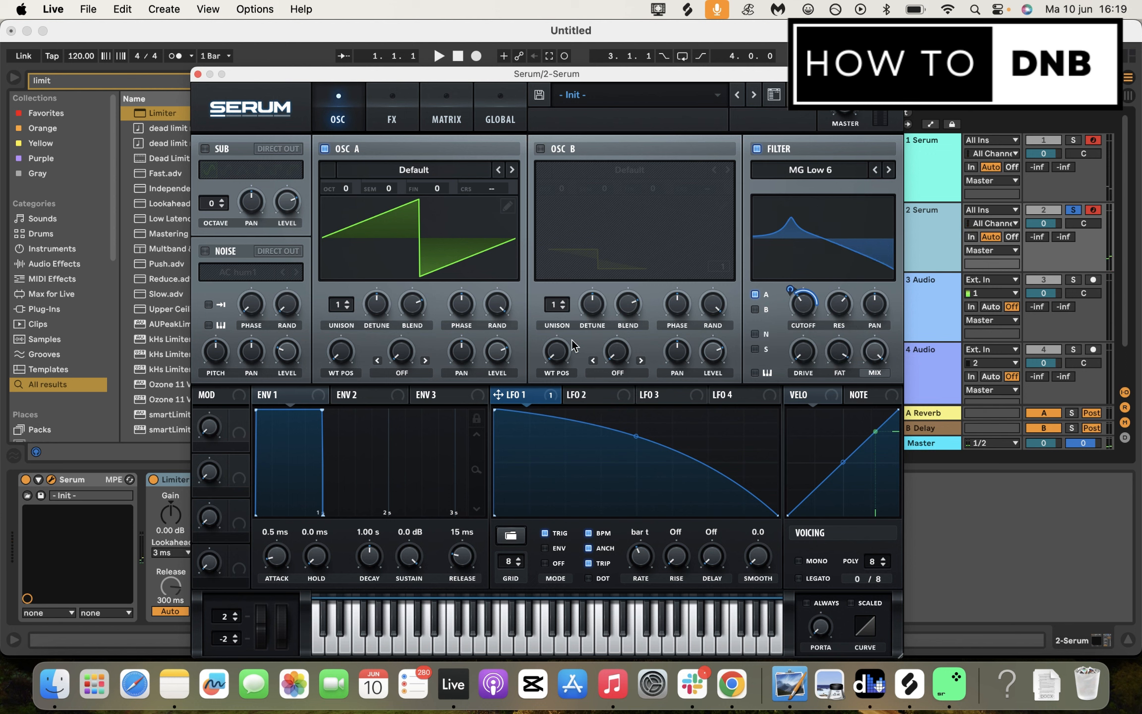
# Set oscillator A's warp mode to PWM and adjust its amount, with LFO 1's rate at a 1/4 triplet.
pyautogui.click(409, 373)
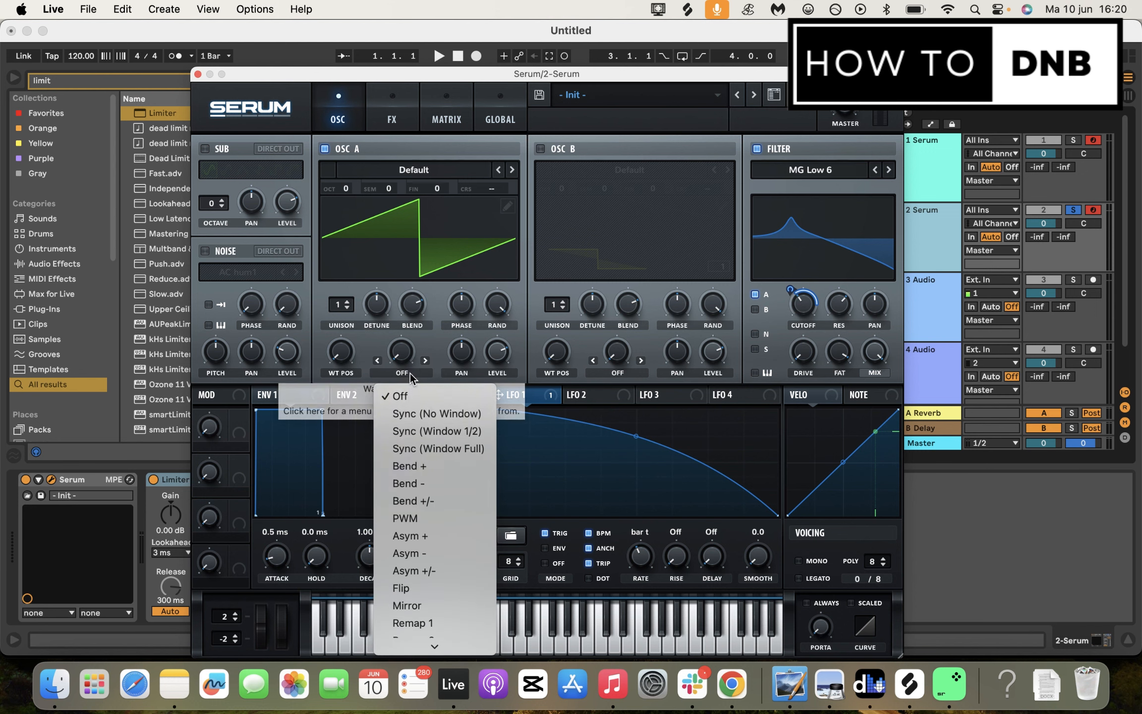
pyautogui.click(404, 518)
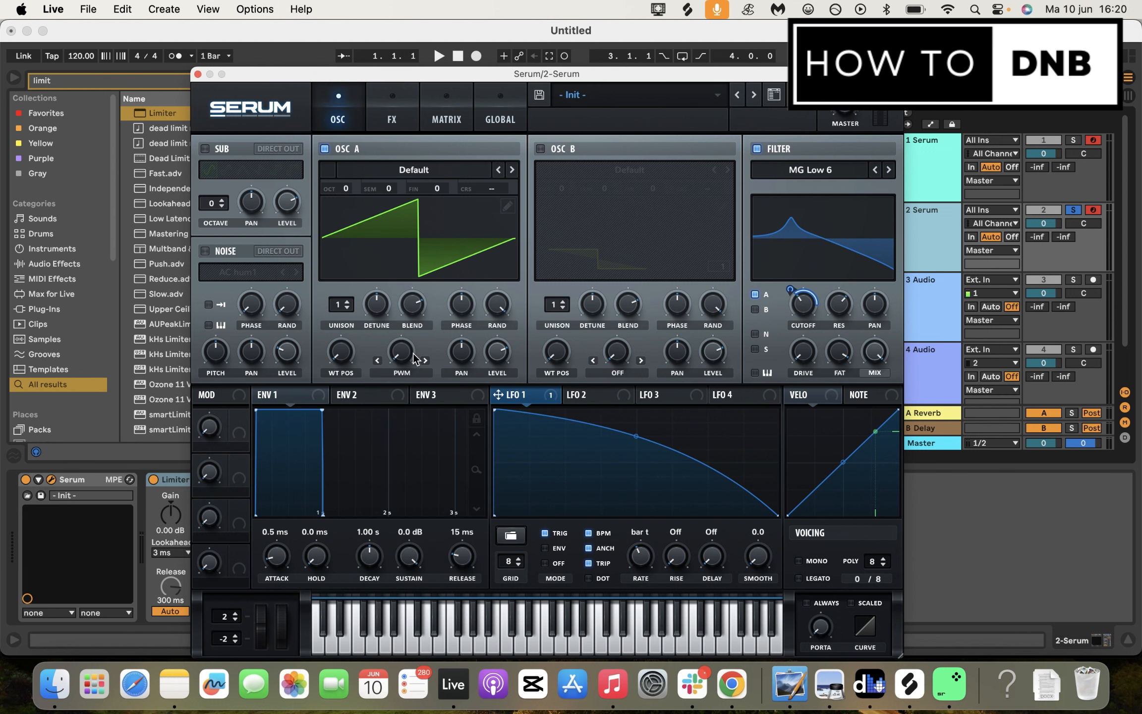
pyautogui.moveTo(397, 361); pyautogui.dragTo(408, 391)
pyautogui.moveTo(663, 542); pyautogui.dragTo(662, 546)
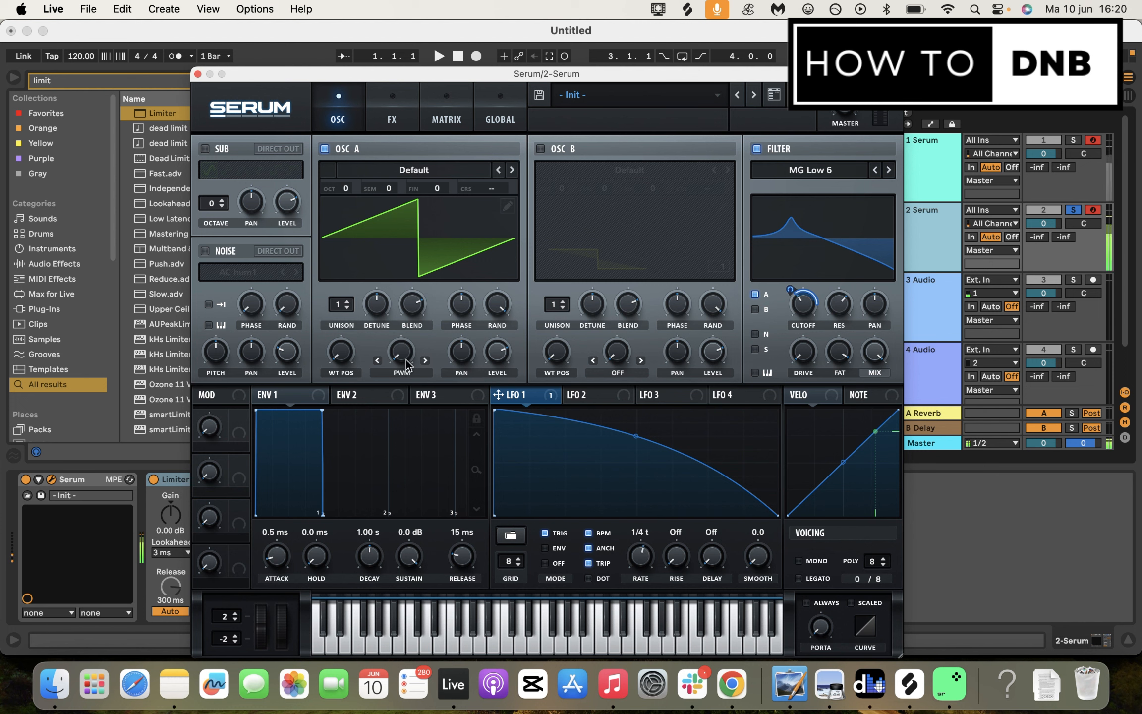
pyautogui.moveTo(402, 351); pyautogui.dragTo(464, 245)
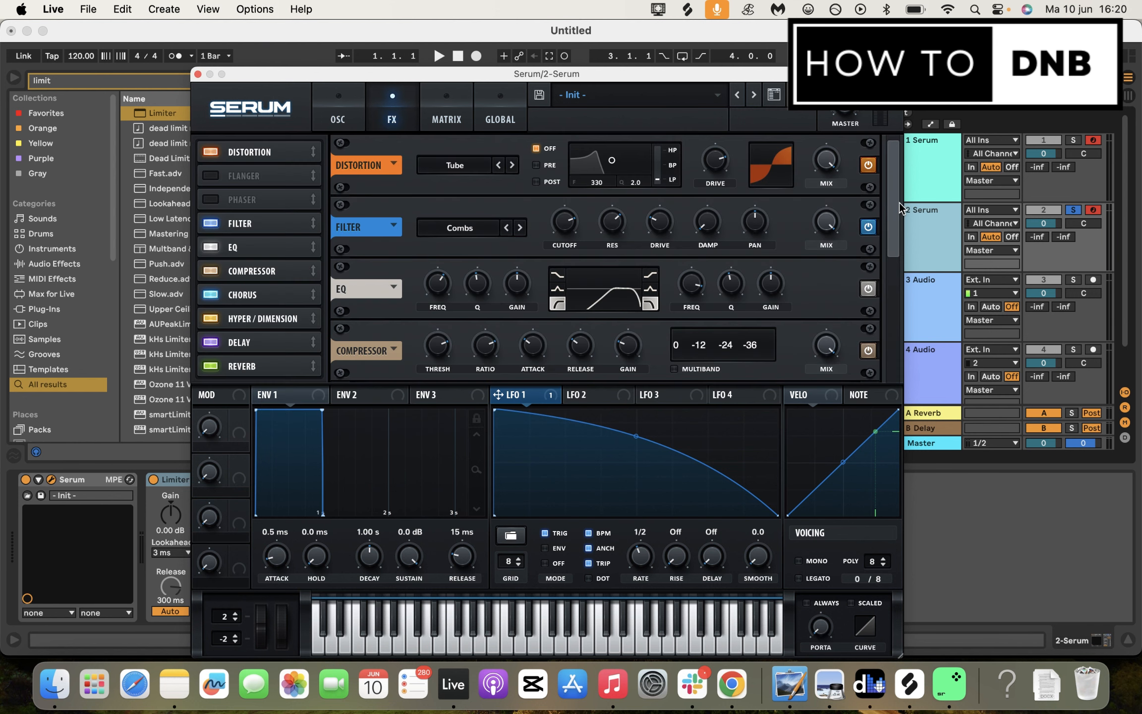
pyautogui.moveTo(895, 204); pyautogui.dragTo(890, 368)
pyautogui.moveTo(889, 263); pyautogui.dragTo(896, 136)
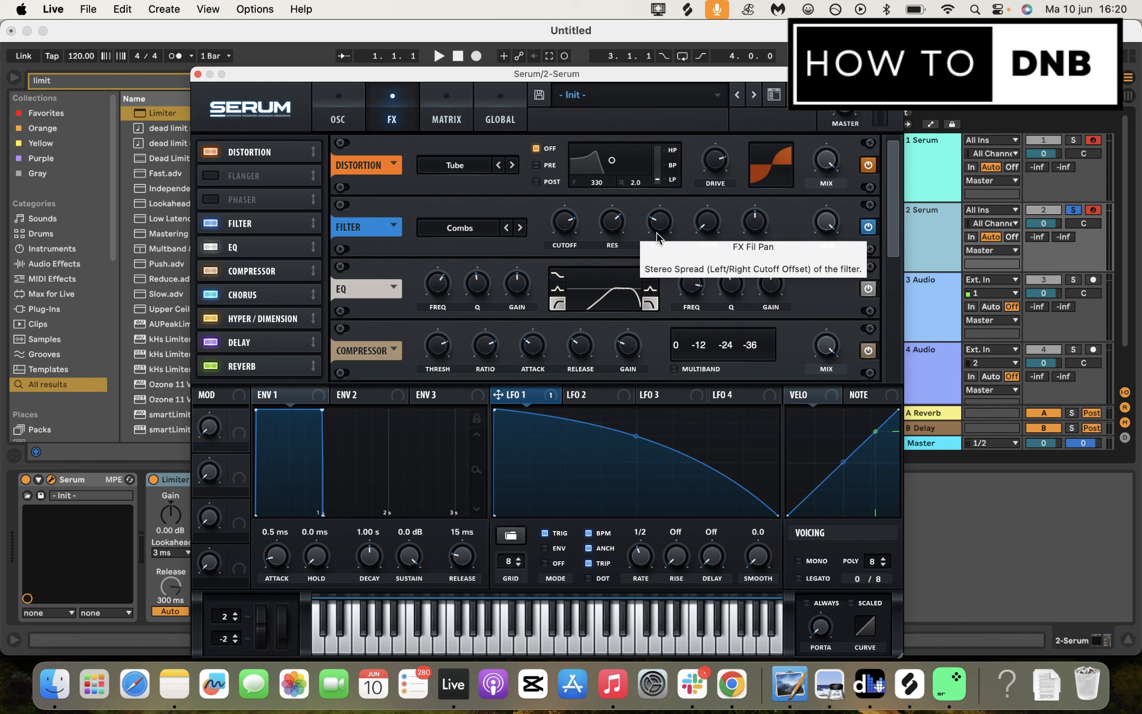
pyautogui.scroll(-2, 894, 221)
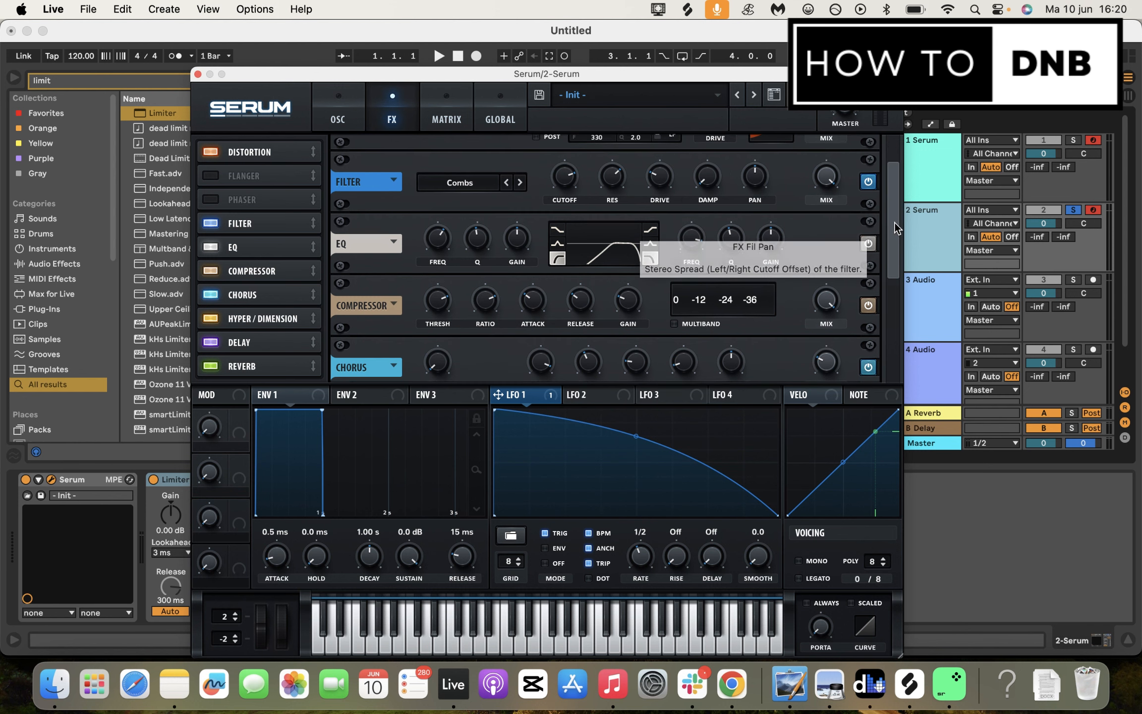